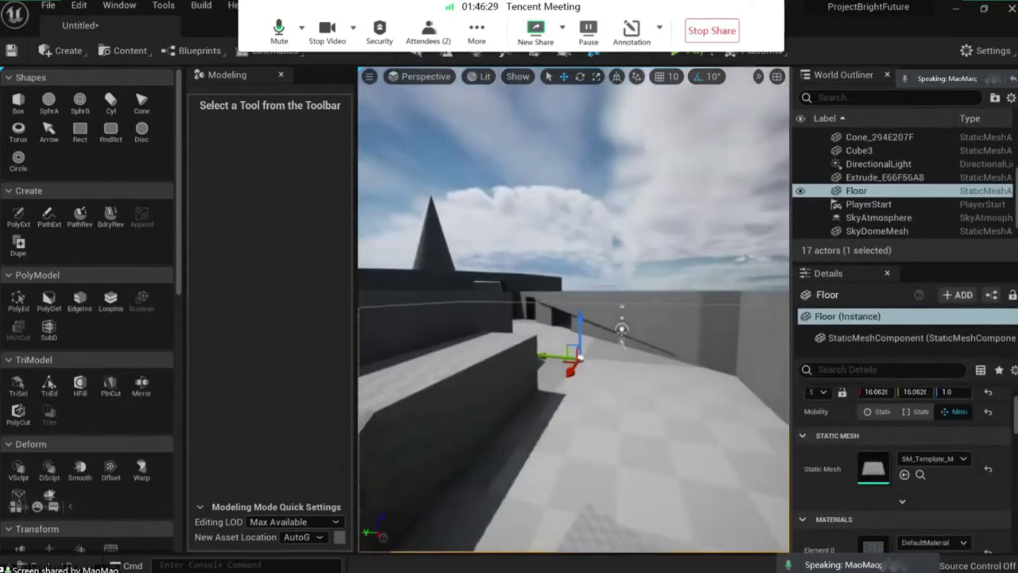
Show the static meshes in the Megascans 3D_Assets folder
{"action": "right_click_drag", "start_coordinate": [554, 230], "coordinate": [500, 230]}
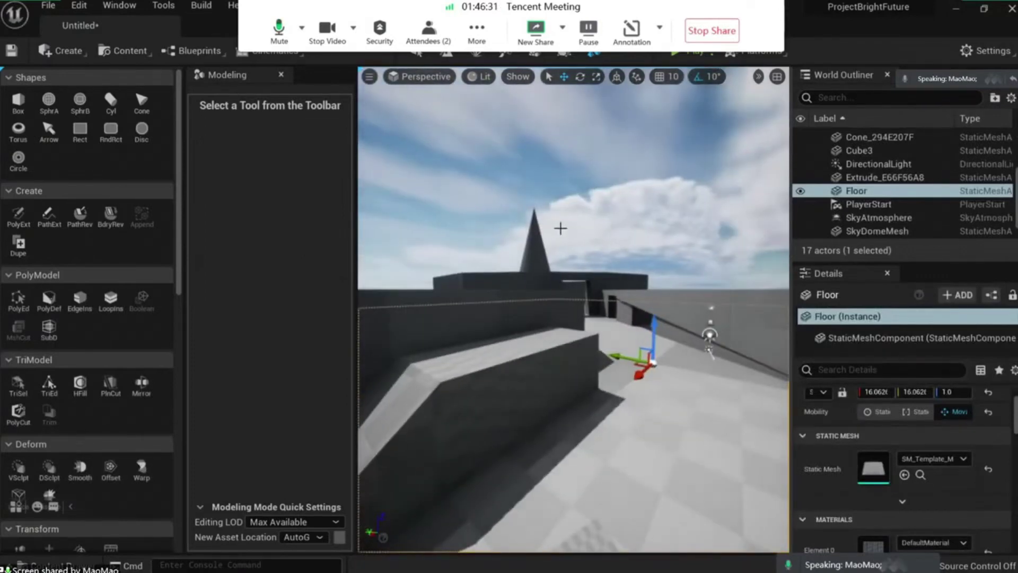
{"action": "right_click_drag", "start_coordinate": [577, 318], "coordinate": [626, 314]}
{"action": "key", "text": "a"}
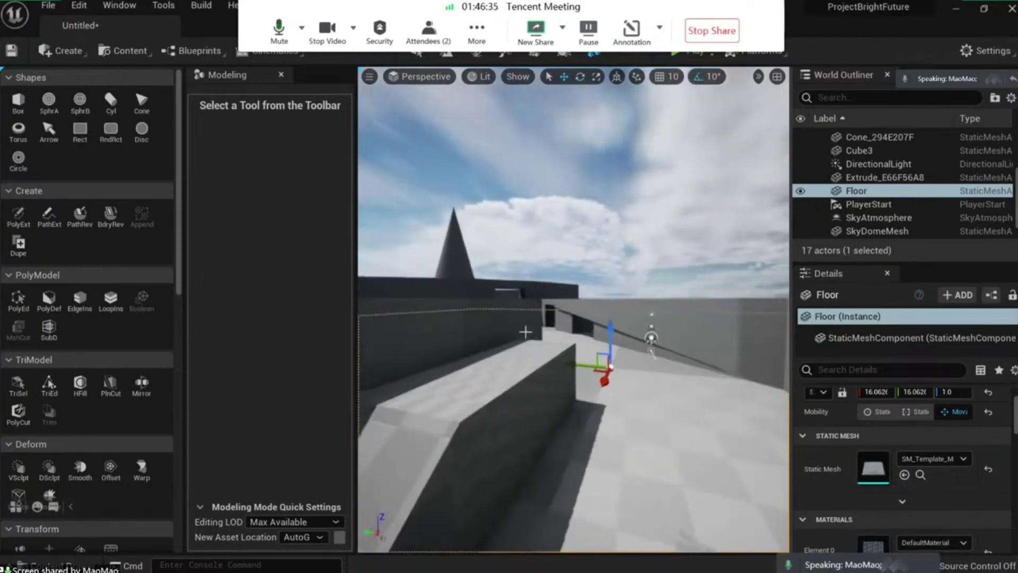
{"action": "right_click_drag", "start_coordinate": [626, 424], "coordinate": [618, 430]}
{"action": "key", "text": "ctrl+space"}
{"action": "scroll", "coordinate": [94, 463], "scroll_direction": "down", "scroll_amount": 5}
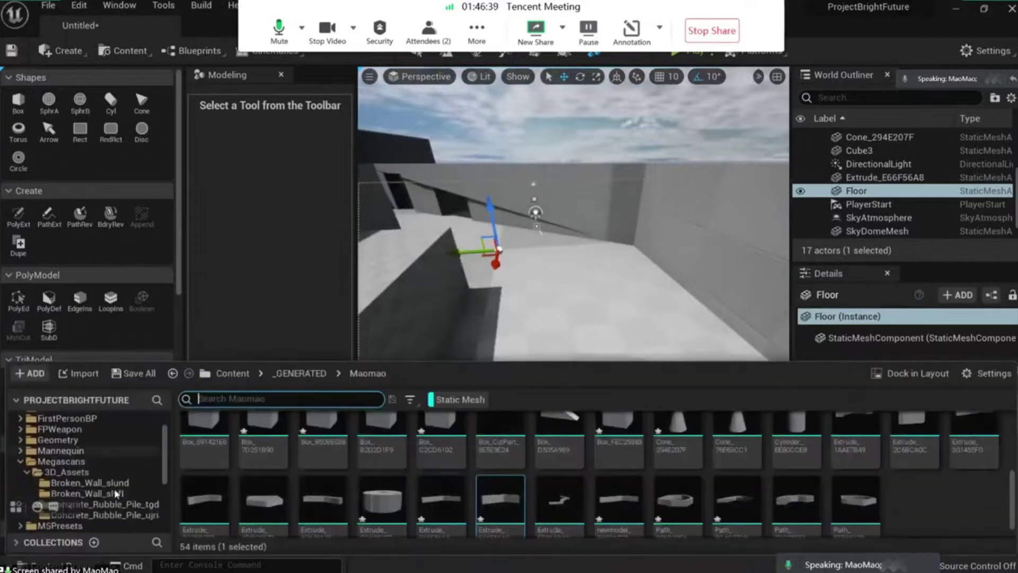
{"action": "scroll", "coordinate": [95, 463], "scroll_direction": "up", "scroll_amount": 5}
{"action": "left_click", "coordinate": [85, 475]}
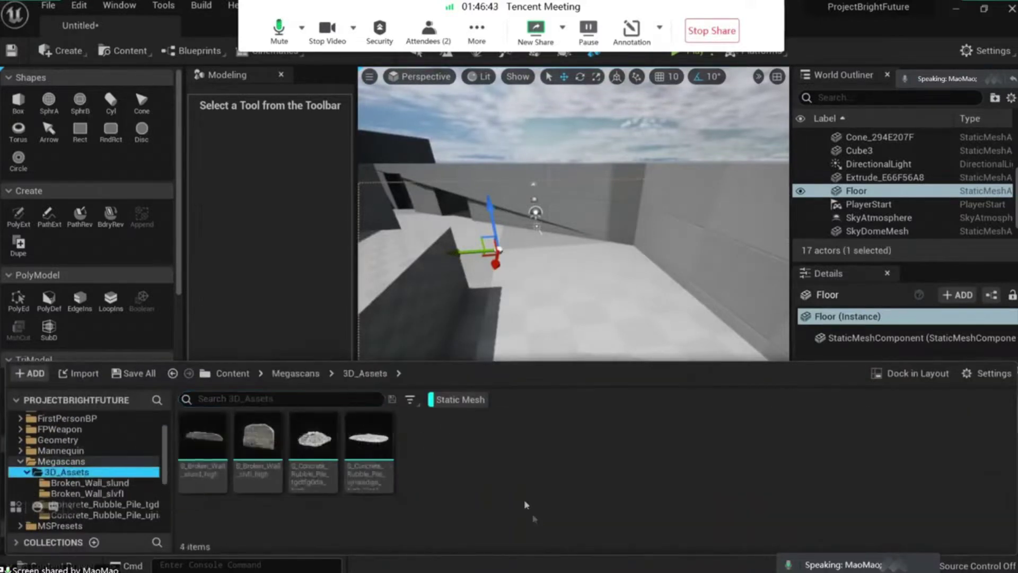
Place concrete rubble piles on the floor against the side of the sloped block
{"action": "left_click_drag", "start_coordinate": [325, 455], "coordinate": [453, 364]}
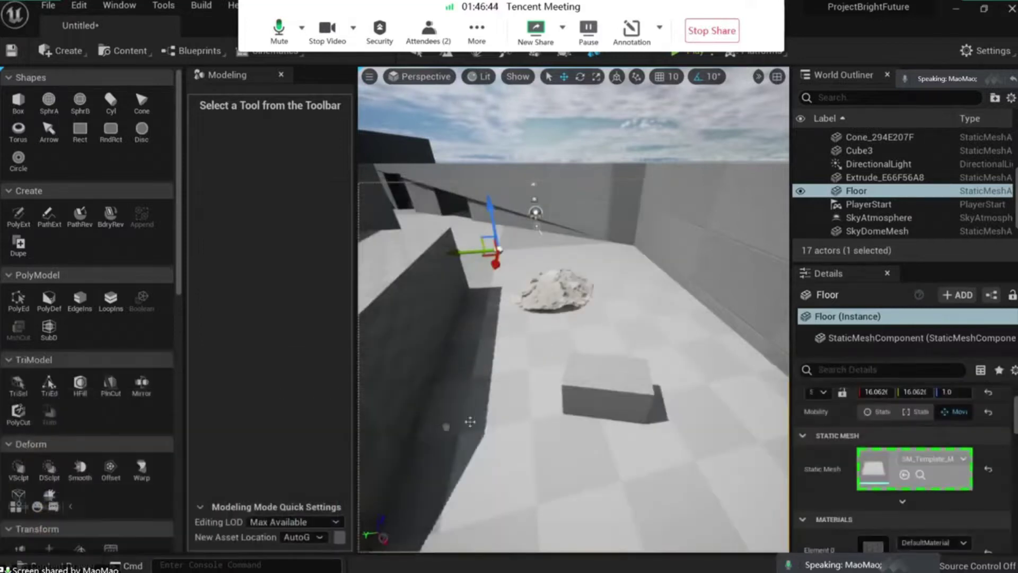
{"action": "left_click_drag", "start_coordinate": [471, 421], "coordinate": [447, 427]}
{"action": "right_click_drag", "start_coordinate": [451, 424], "coordinate": [406, 392]}
{"action": "left_click_drag", "start_coordinate": [506, 386], "coordinate": [550, 414]}
{"action": "key", "text": "e"}
{"action": "right_click_drag", "start_coordinate": [554, 414], "coordinate": [506, 419]}
{"action": "key", "text": "w"}
{"action": "left_click_drag", "start_coordinate": [506, 359], "coordinate": [507, 345]}
{"action": "key", "text": "Escape"}
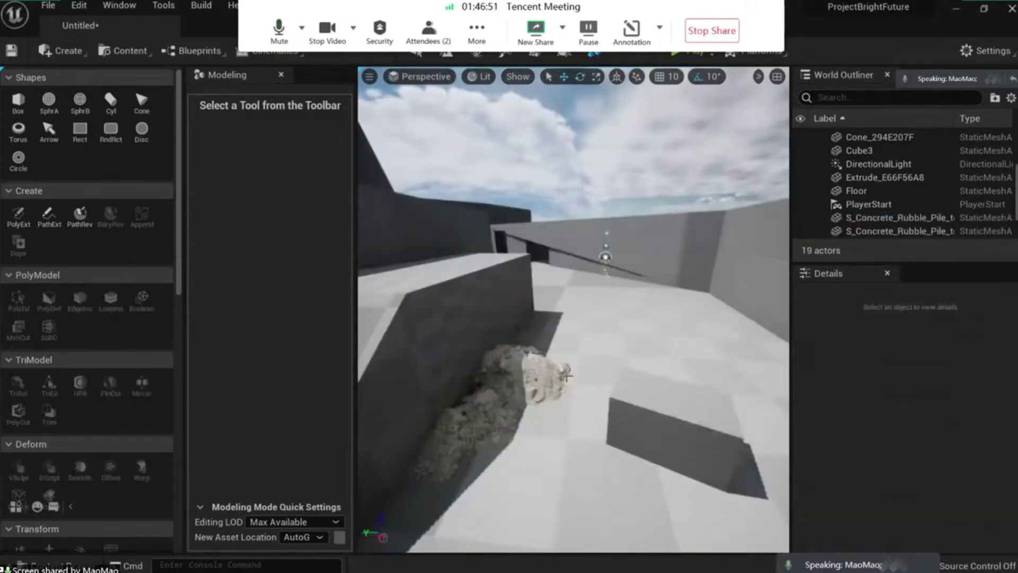
Delete both concrete rubble piles beside the sloped block
{"action": "left_click", "coordinate": [472, 413]}
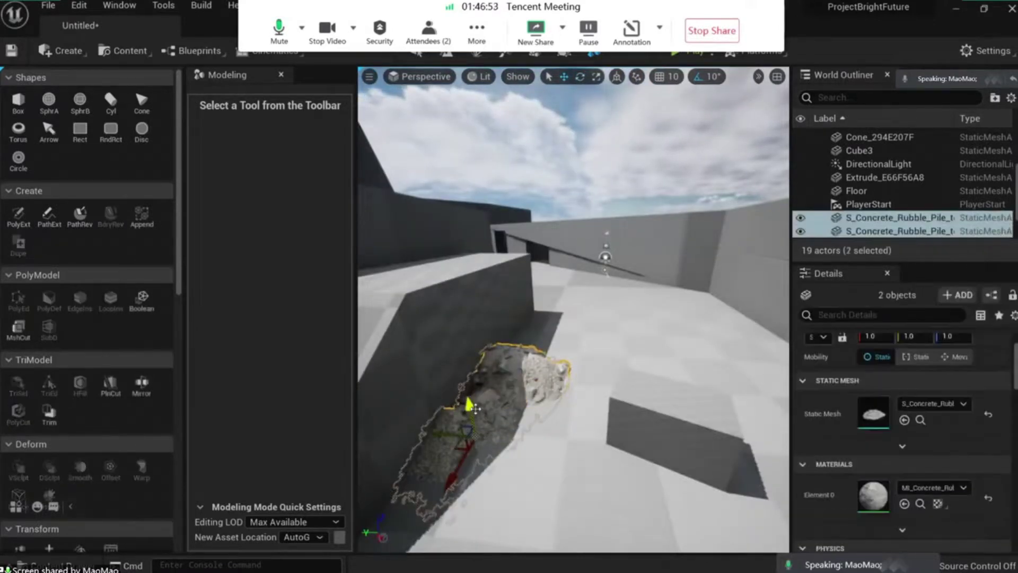
{"action": "key", "text": "Delete"}
{"action": "right_click_drag", "start_coordinate": [546, 340], "coordinate": [561, 334]}
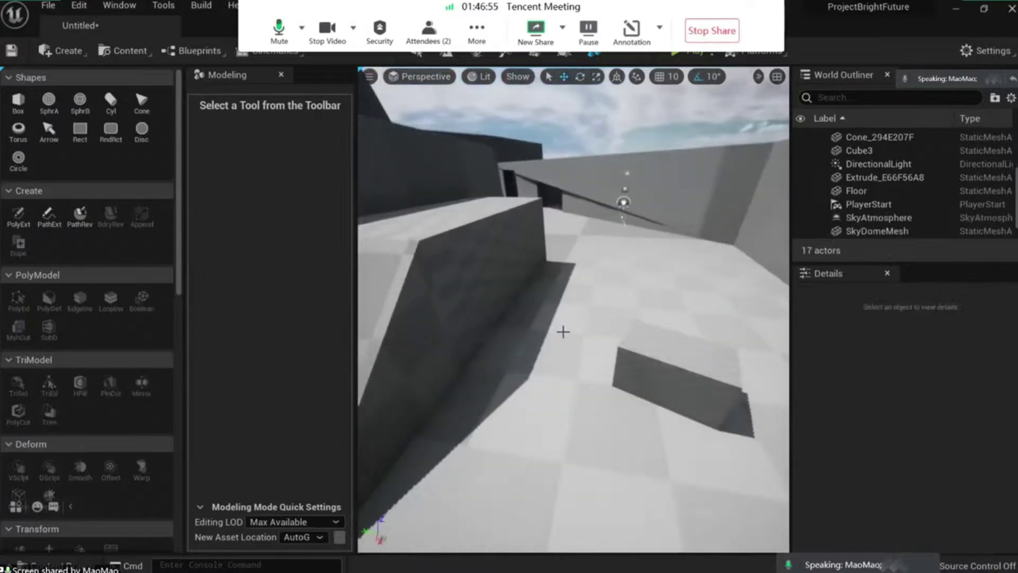
{"action": "key", "text": "ctrl+space"}
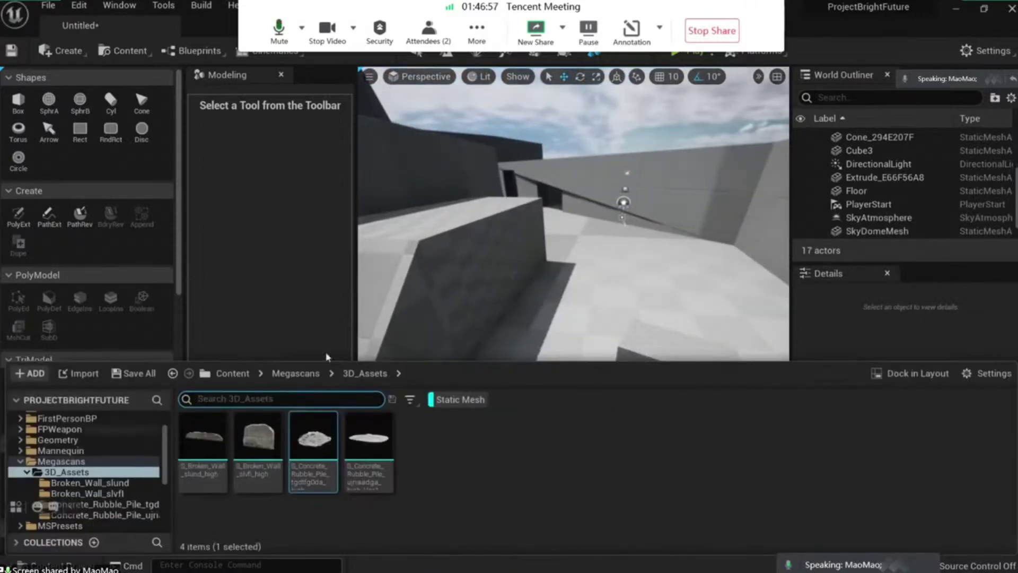
{"action": "key", "text": "s"}
{"action": "mouse_move", "coordinate": [537, 265]}
{"action": "right_mouse_down"}
{"action": "mouse_move", "coordinate": [562, 268]}
{"action": "mouse_move", "coordinate": [538, 263]}
{"action": "right_mouse_up"}
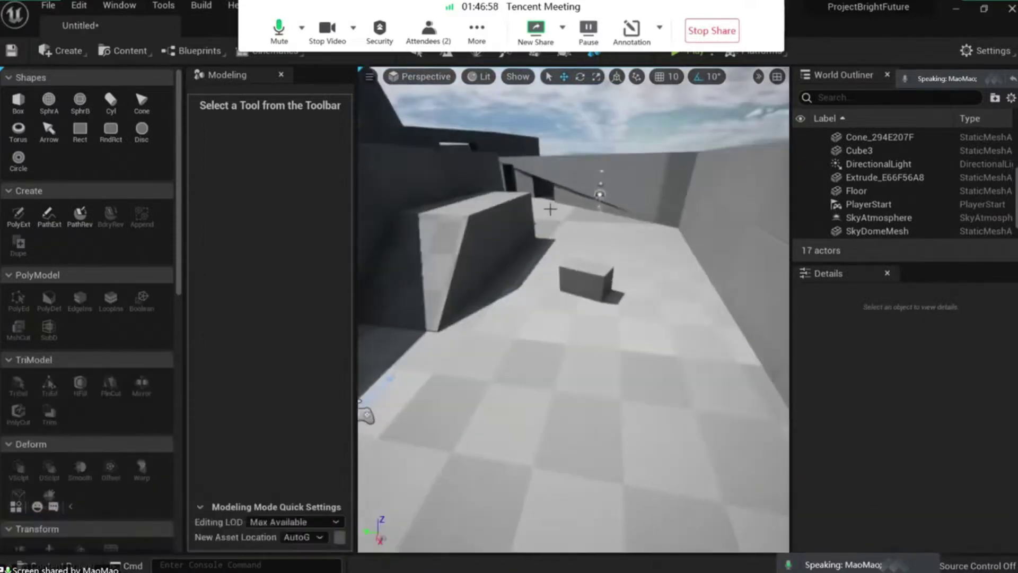
{"action": "key", "text": "ctrl+space"}
{"action": "right_click_drag", "start_coordinate": [552, 212], "coordinate": [557, 201]}
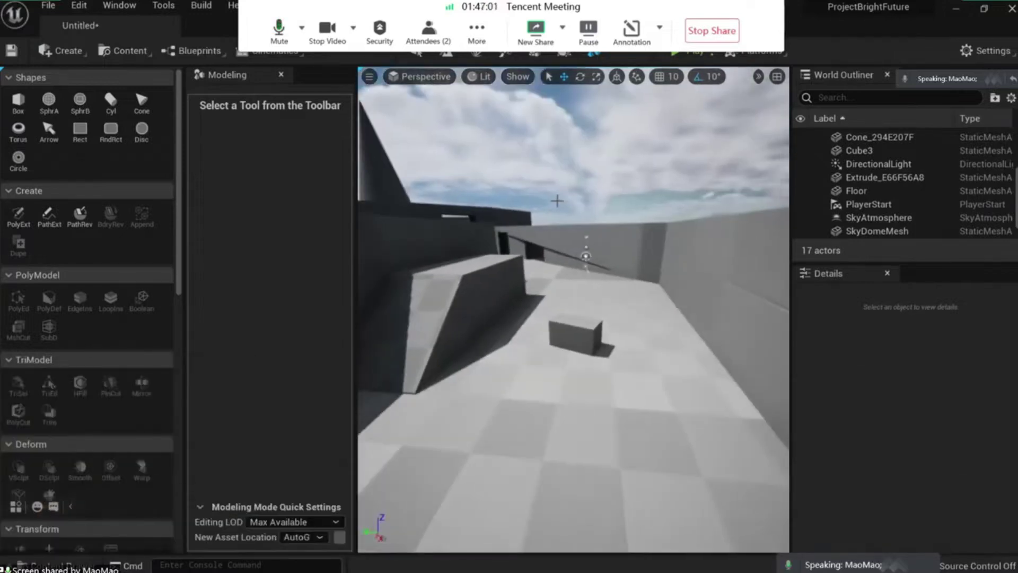
Annotate the shared view with a red stick figure, a long green platform above the sloped block and a small green rectangle in the sky
{"action": "left_click", "coordinate": [631, 31]}
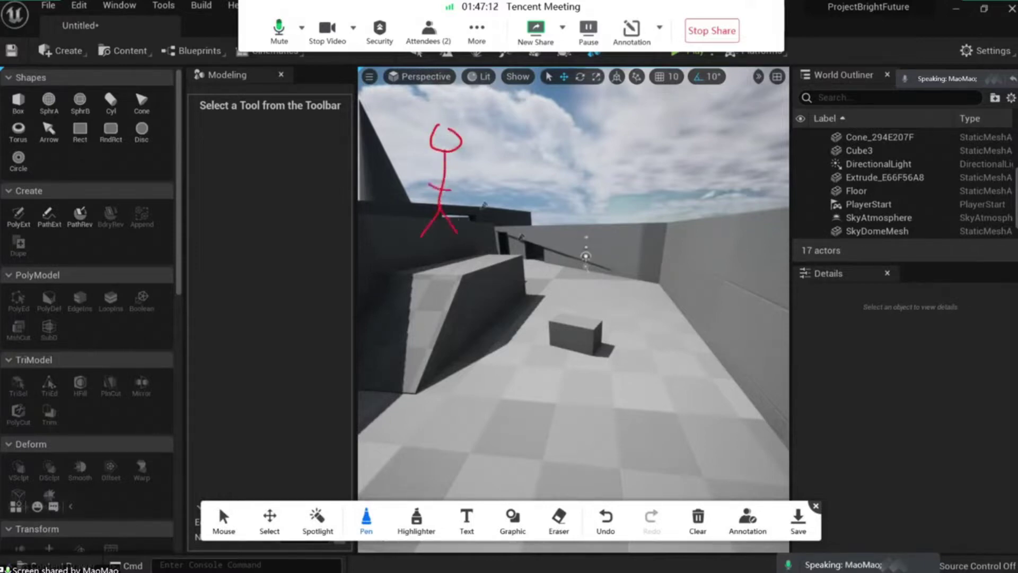
{"action": "left_click", "coordinate": [366, 517]}
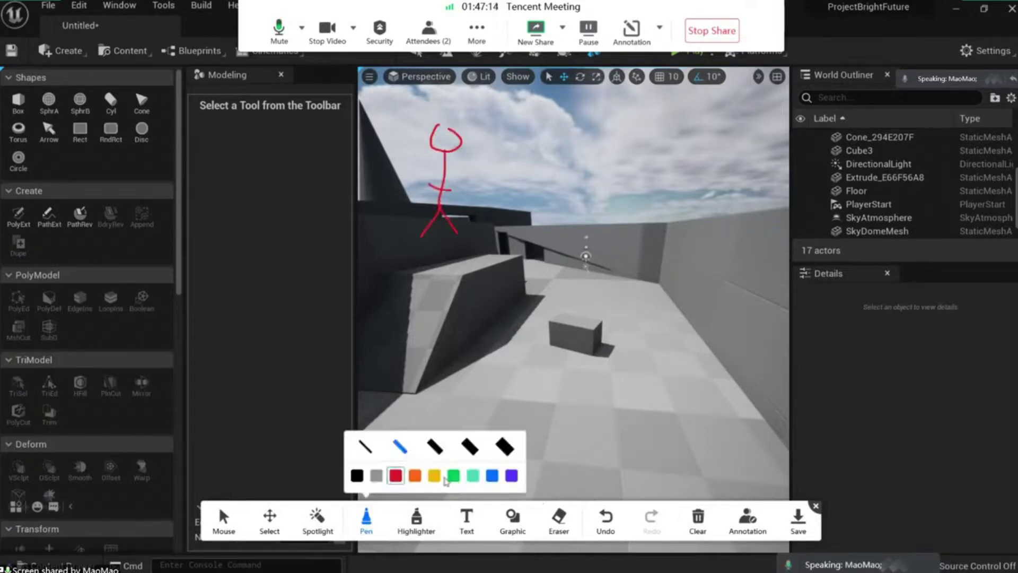
{"action": "left_click", "coordinate": [454, 476]}
{"action": "left_click_drag", "start_coordinate": [463, 253], "coordinate": [462, 238]}
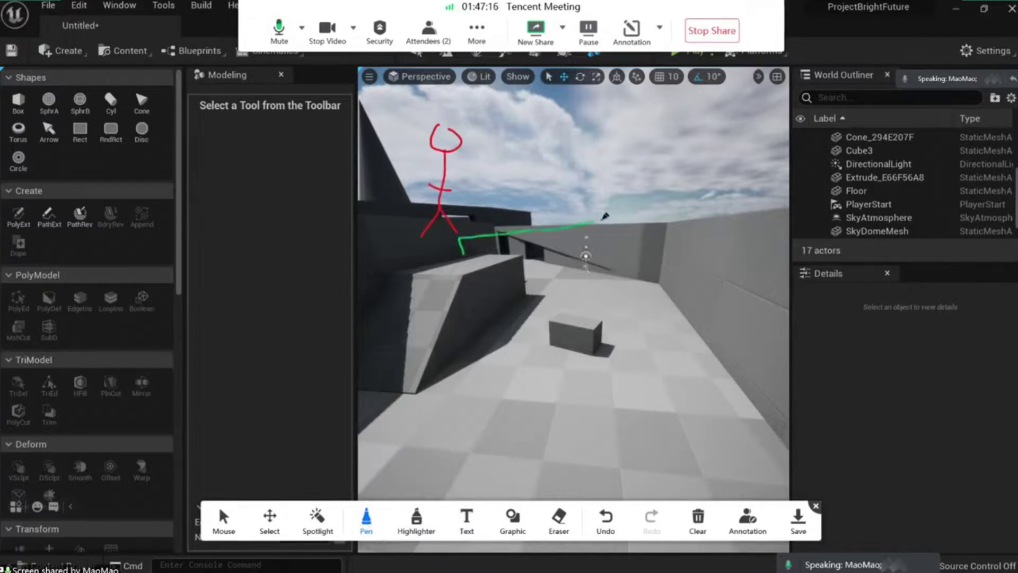
{"action": "left_click_drag", "start_coordinate": [530, 231], "coordinate": [616, 220]}
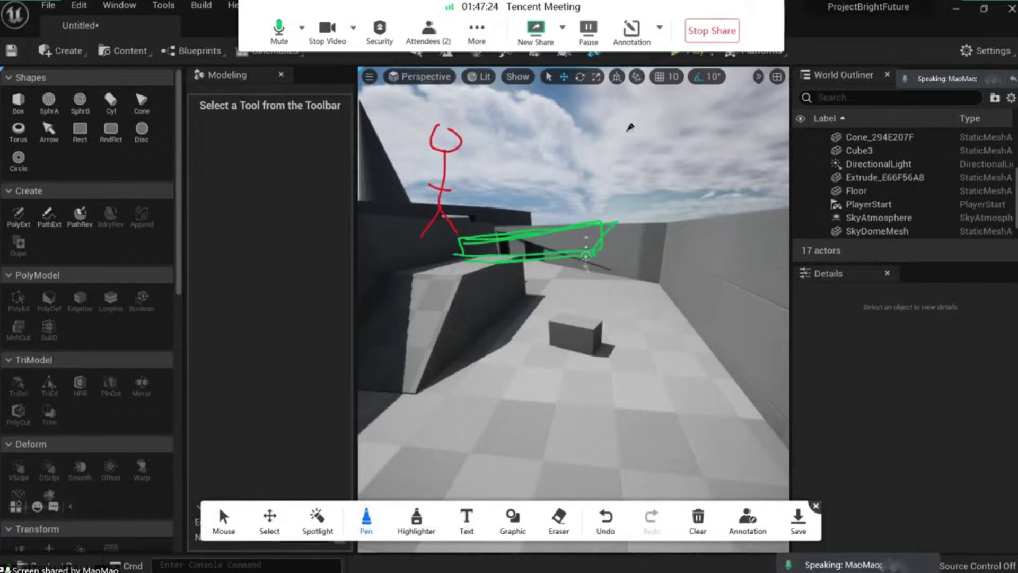
{"action": "left_click_drag", "start_coordinate": [626, 147], "coordinate": [620, 152]}
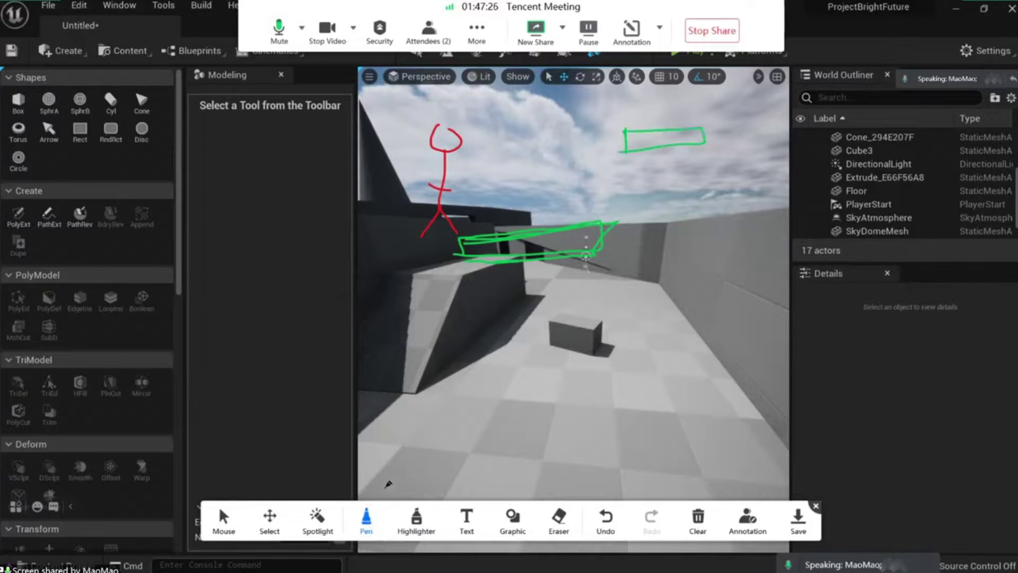
Draw an orange outline of a tall column beneath the small green rectangle and close the annotation tools
{"action": "left_click", "coordinate": [366, 517]}
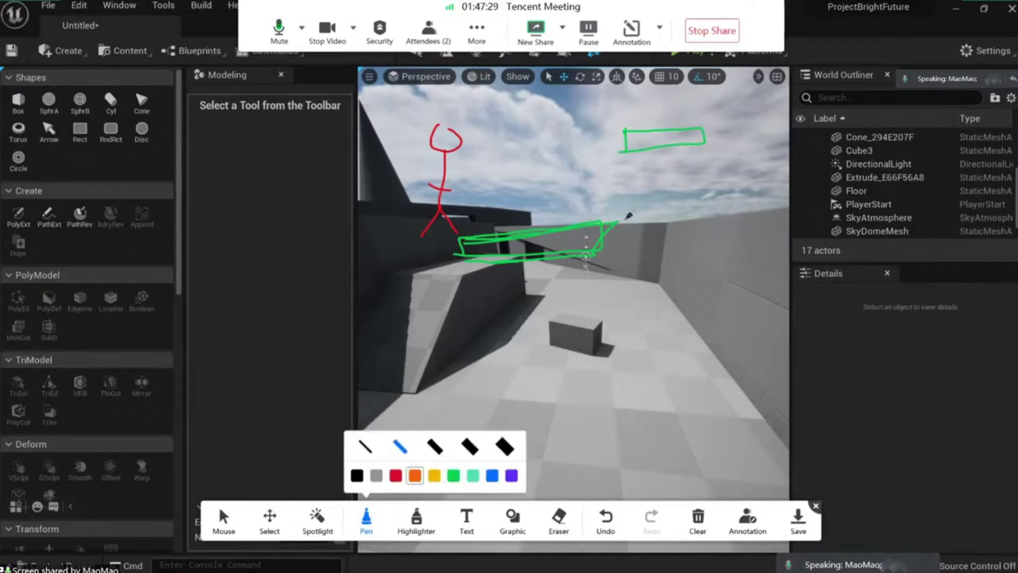
{"action": "left_click_drag", "start_coordinate": [623, 153], "coordinate": [620, 268]}
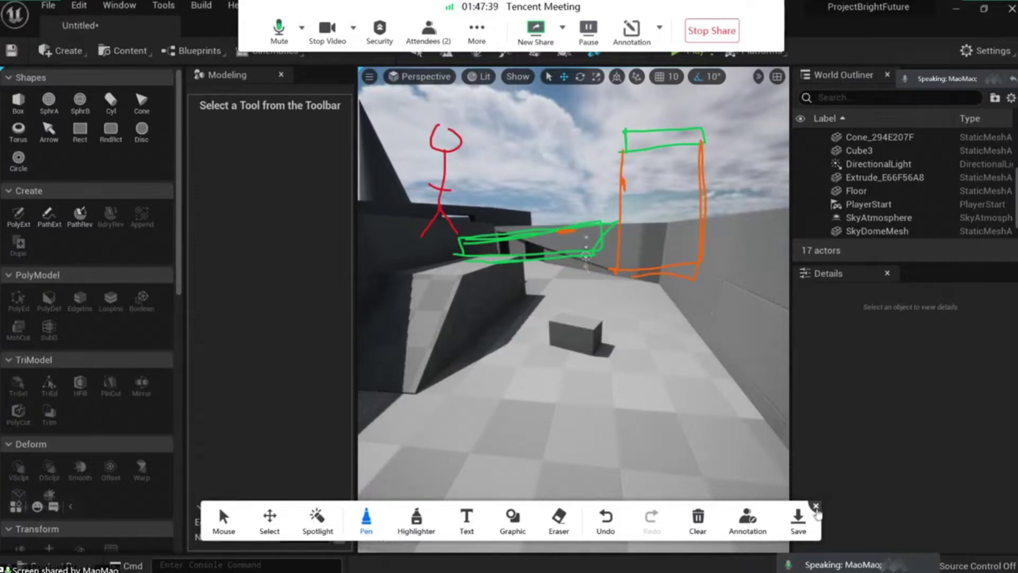
{"action": "left_click", "coordinate": [816, 506]}
Turn off the Static Mesh filter and show the contents of the StarterContent folder
{"action": "right_click_drag", "start_coordinate": [547, 313], "coordinate": [606, 375]}
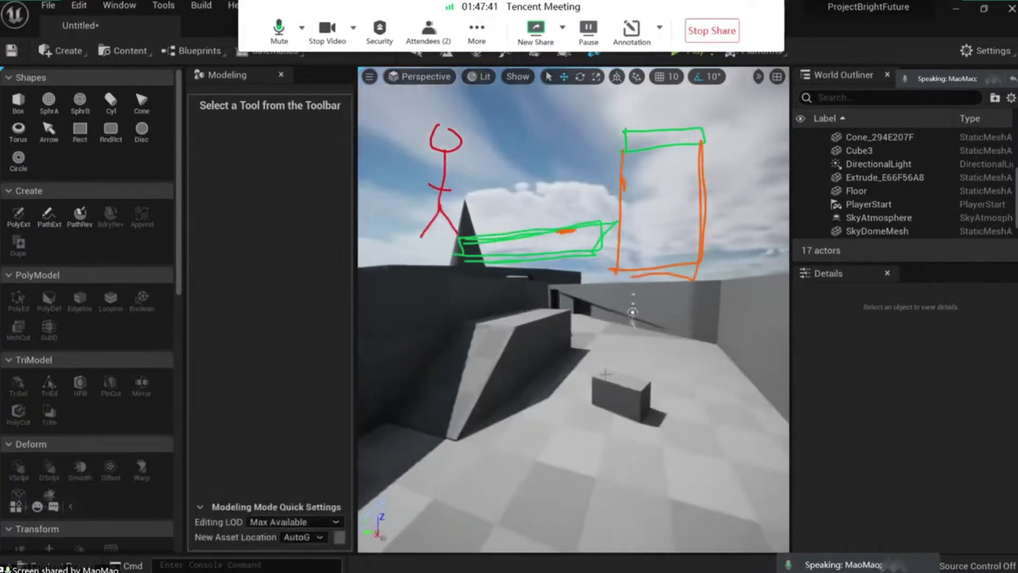
{"action": "right_click_drag", "start_coordinate": [633, 312], "coordinate": [739, 323]}
{"action": "mouse_move", "coordinate": [574, 281]}
{"action": "right_mouse_down"}
{"action": "mouse_move", "coordinate": [436, 185]}
{"action": "mouse_move", "coordinate": [469, 260]}
{"action": "right_mouse_up"}
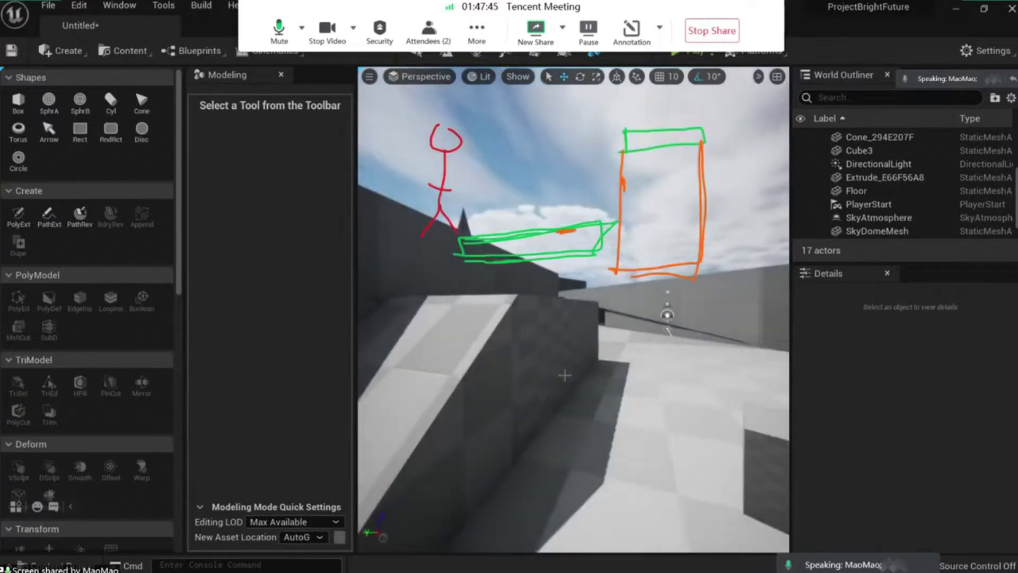
{"action": "key", "text": "ctrl+space"}
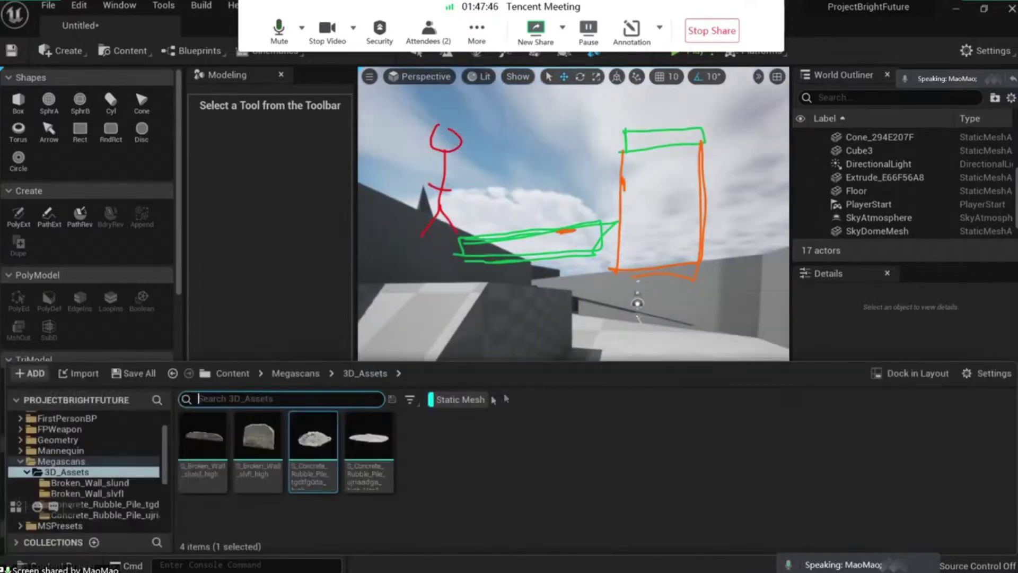
{"action": "left_click", "coordinate": [460, 399]}
{"action": "scroll", "coordinate": [89, 471], "scroll_direction": "down", "scroll_amount": 5}
{"action": "scroll", "coordinate": [89, 472], "scroll_direction": "up", "scroll_amount": 4}
{"action": "scroll", "coordinate": [89, 471], "scroll_direction": "down", "scroll_amount": 3}
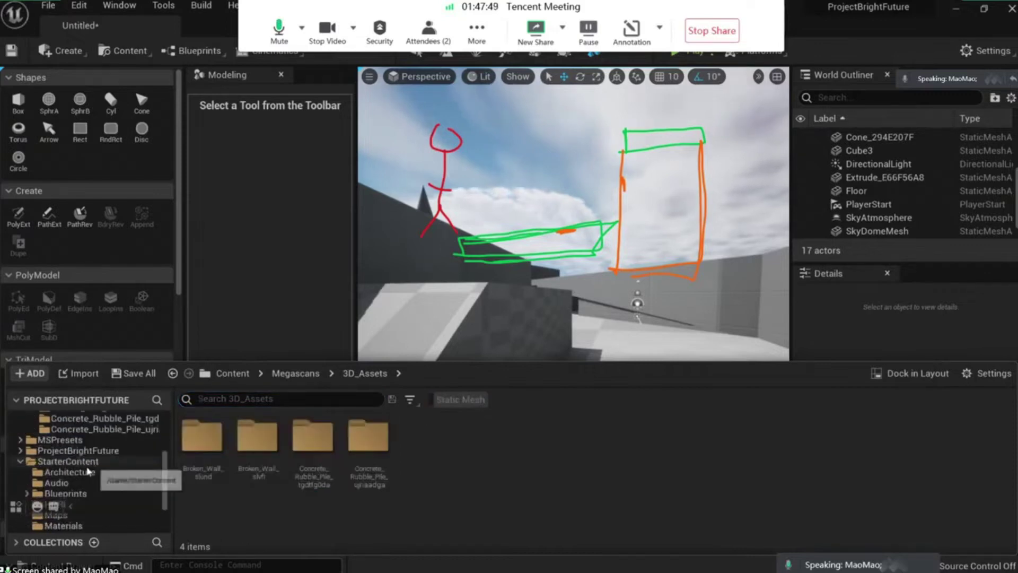
{"action": "left_click", "coordinate": [74, 461]}
{"action": "left_click", "coordinate": [409, 402]}
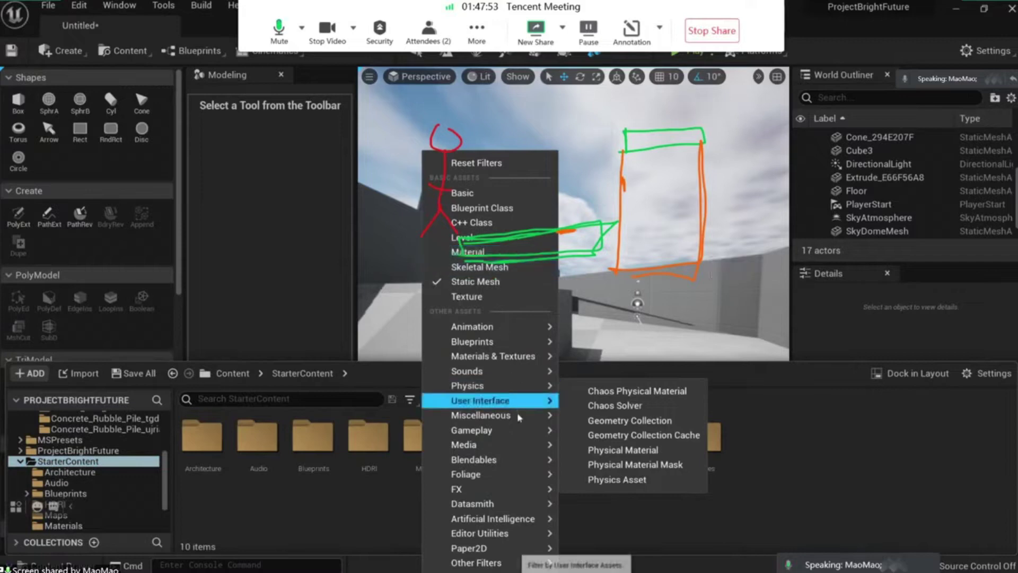
{"action": "left_click", "coordinate": [517, 356]}
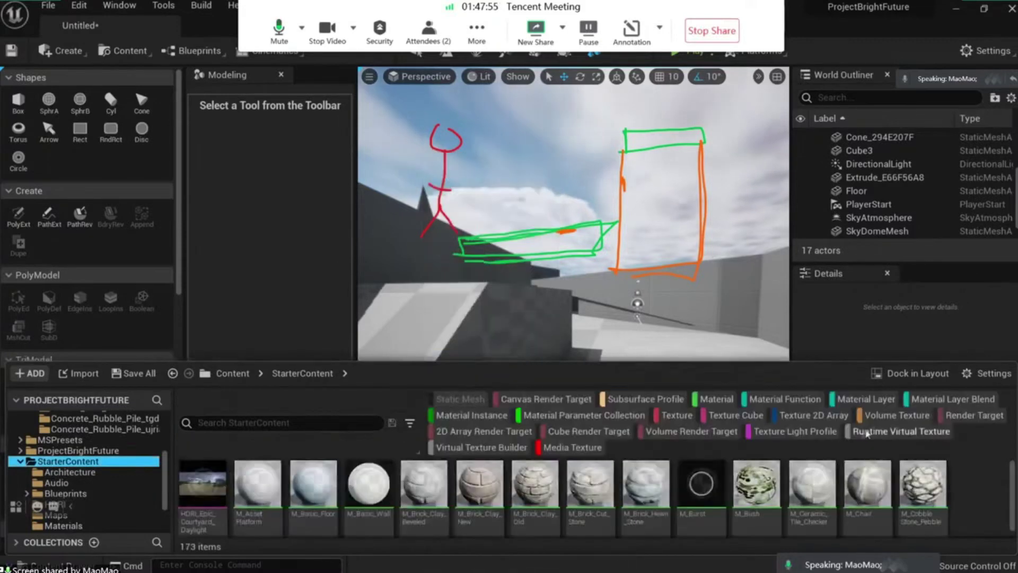
{"action": "left_click", "coordinate": [411, 424]}
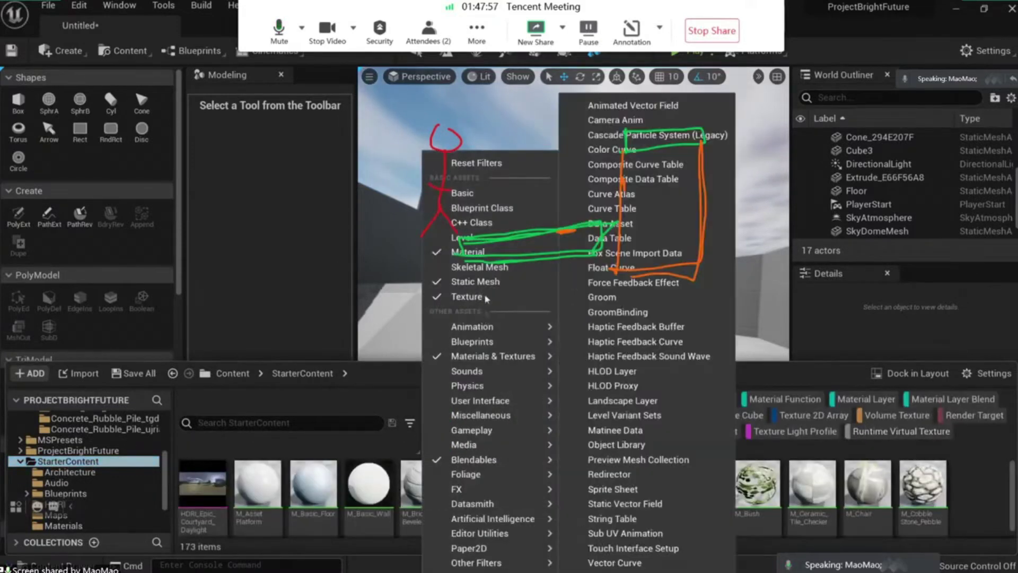
{"action": "left_click", "coordinate": [476, 163]}
Filter the StarterContent assets by Material Instance
{"action": "left_click", "coordinate": [410, 423]}
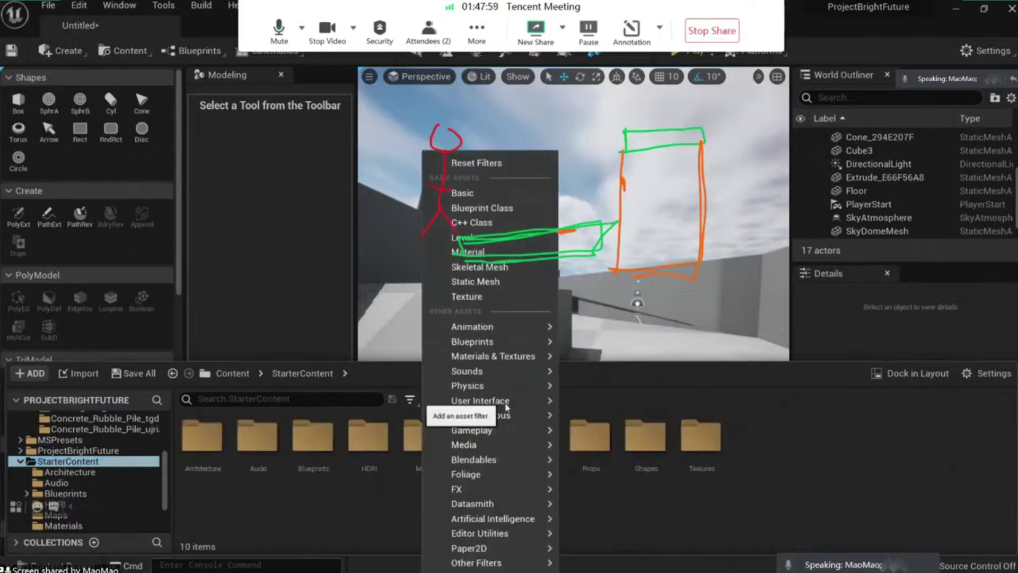
{"action": "mouse_move", "coordinate": [520, 361]}
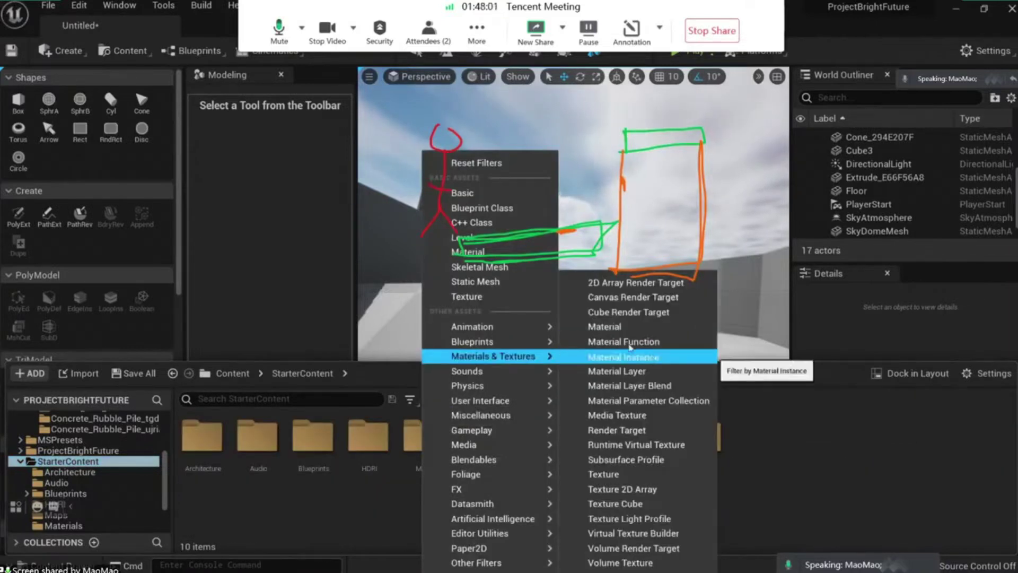
{"action": "left_click", "coordinate": [617, 352]}
Clear all drawn annotations from the shared view and close the annotation tools
{"action": "right_click_drag", "start_coordinate": [638, 134], "coordinate": [639, 183]}
{"action": "left_click", "coordinate": [640, 34]}
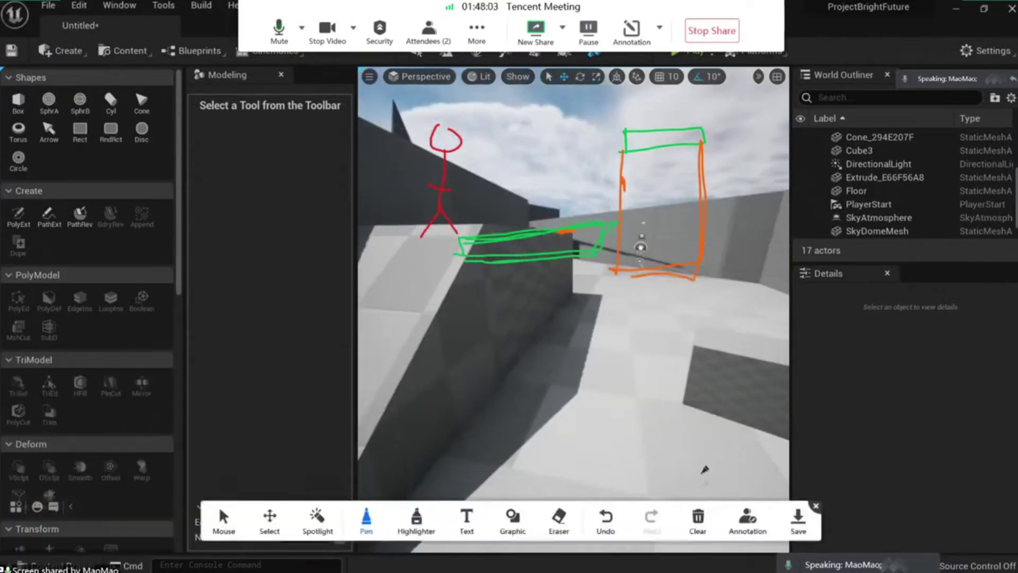
{"action": "left_click", "coordinate": [702, 524]}
{"action": "left_click", "coordinate": [711, 452]}
{"action": "left_click", "coordinate": [816, 507]}
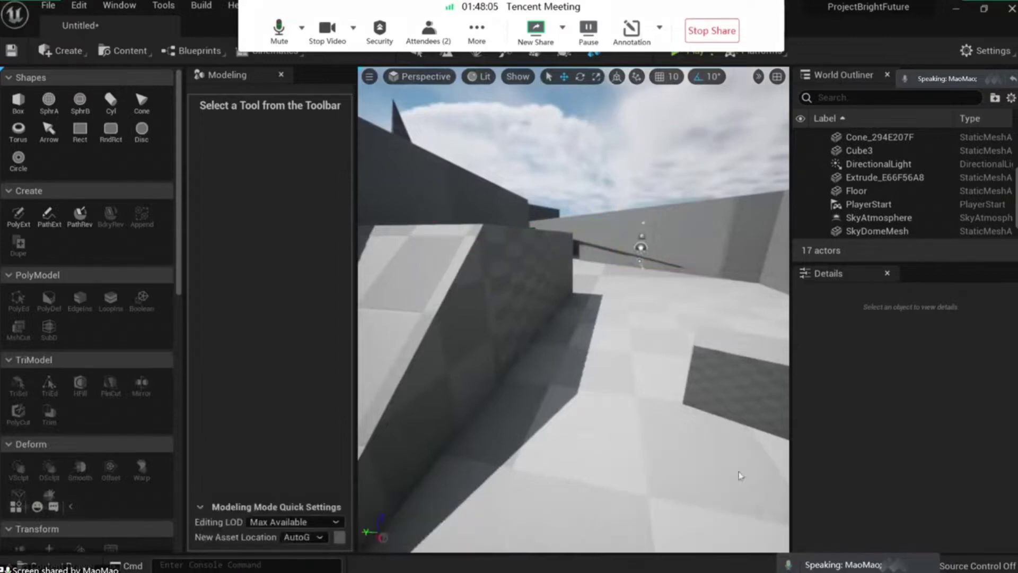
Show all assets in the StarterContent Materials folder with the Material Instance filter turned off
{"action": "right_click_drag", "start_coordinate": [739, 472], "coordinate": [763, 478]}
{"action": "right_click_drag", "start_coordinate": [583, 318], "coordinate": [554, 374]}
{"action": "key", "text": "ctrl+space"}
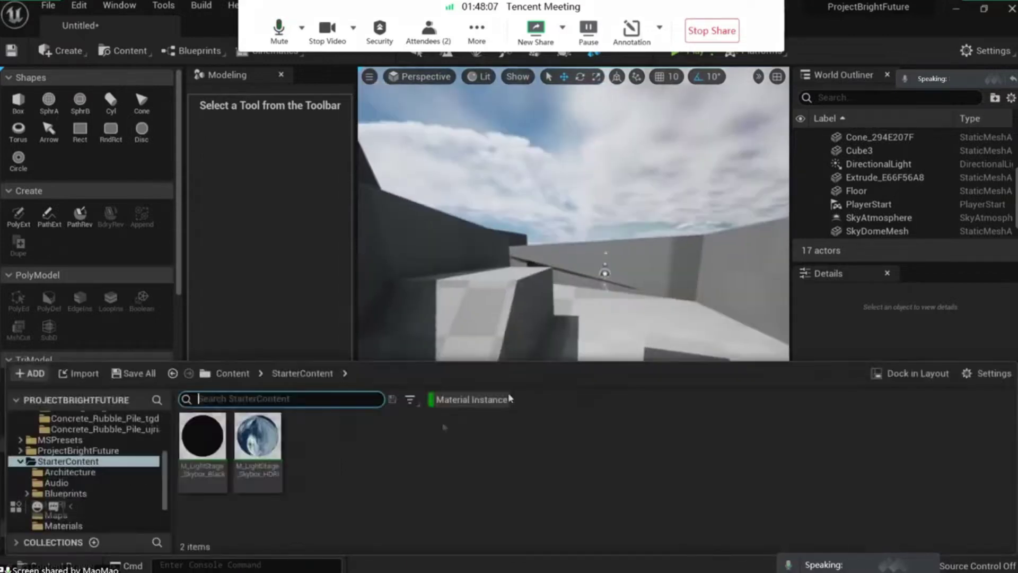
{"action": "scroll", "coordinate": [53, 462], "scroll_direction": "up", "scroll_amount": 10}
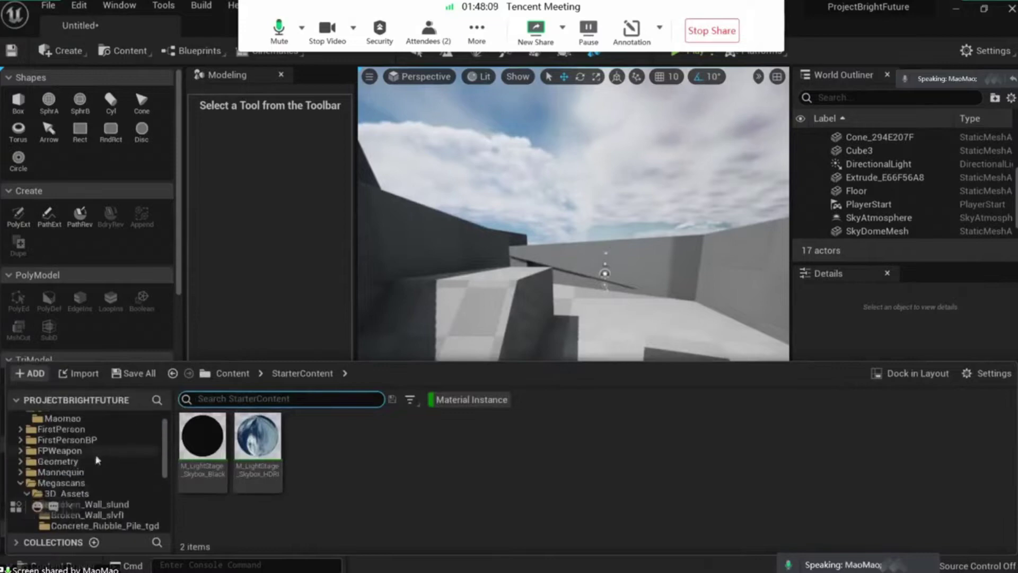
{"action": "scroll", "coordinate": [85, 450], "scroll_direction": "down", "scroll_amount": 8}
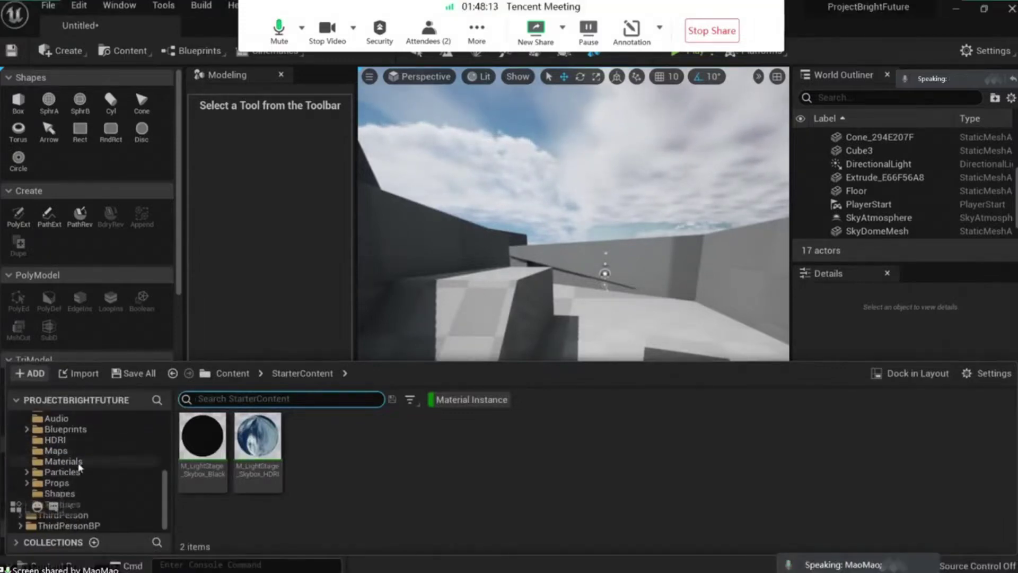
{"action": "left_click", "coordinate": [95, 462]}
{"action": "left_click", "coordinate": [471, 399]}
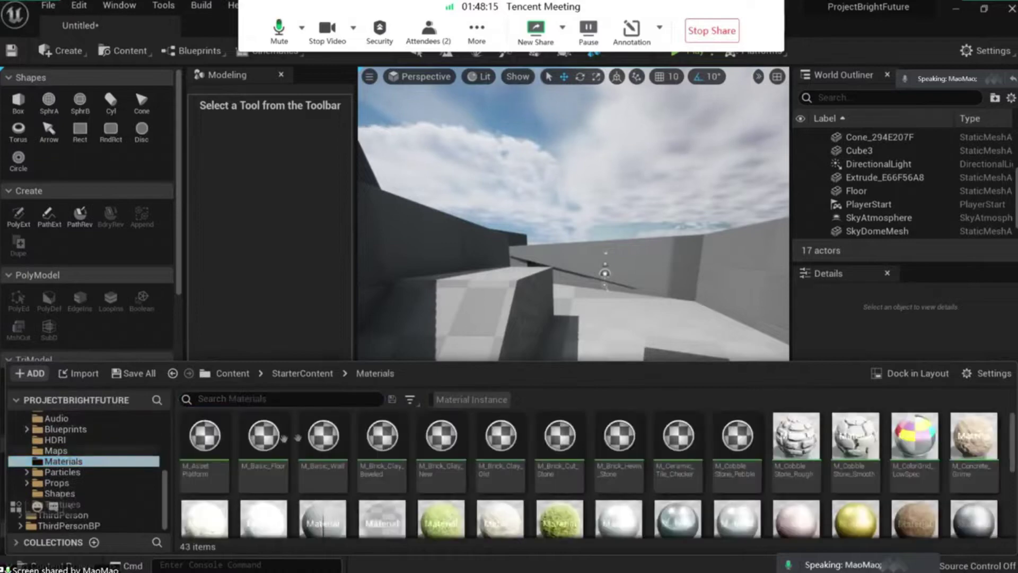
Apply the M_Rock_Marble_Polished material from the StarterContent Materials folder to the level's floor
{"action": "right_click_drag", "start_coordinate": [589, 328], "coordinate": [636, 345]}
{"action": "key", "text": "ctrl+space"}
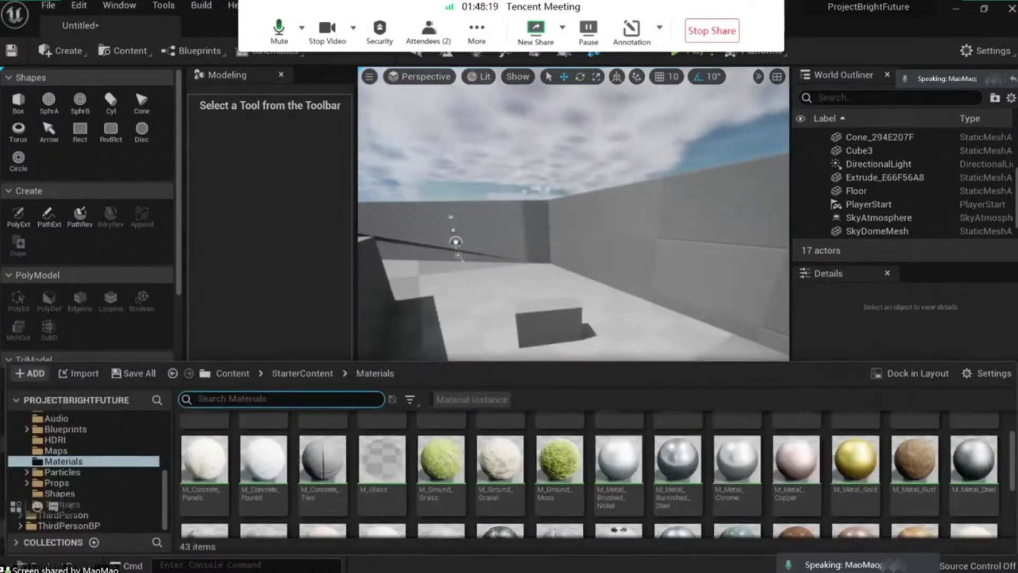
{"action": "right_click_drag", "start_coordinate": [615, 329], "coordinate": [562, 353]}
{"action": "key", "text": "ctrl+space"}
{"action": "scroll", "coordinate": [515, 478], "scroll_direction": "down", "scroll_amount": 2}
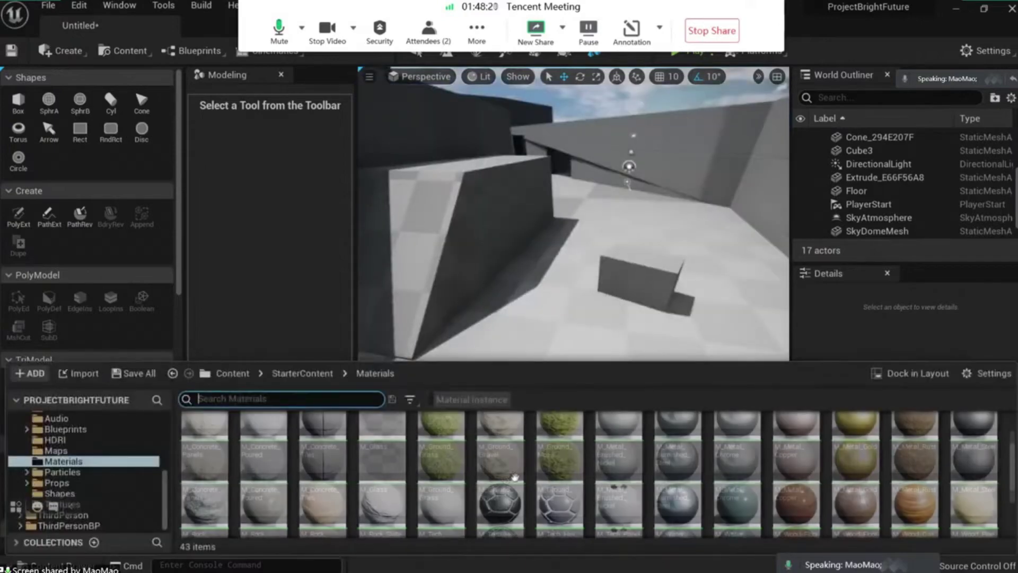
{"action": "scroll", "coordinate": [514, 478], "scroll_direction": "down", "scroll_amount": 2}
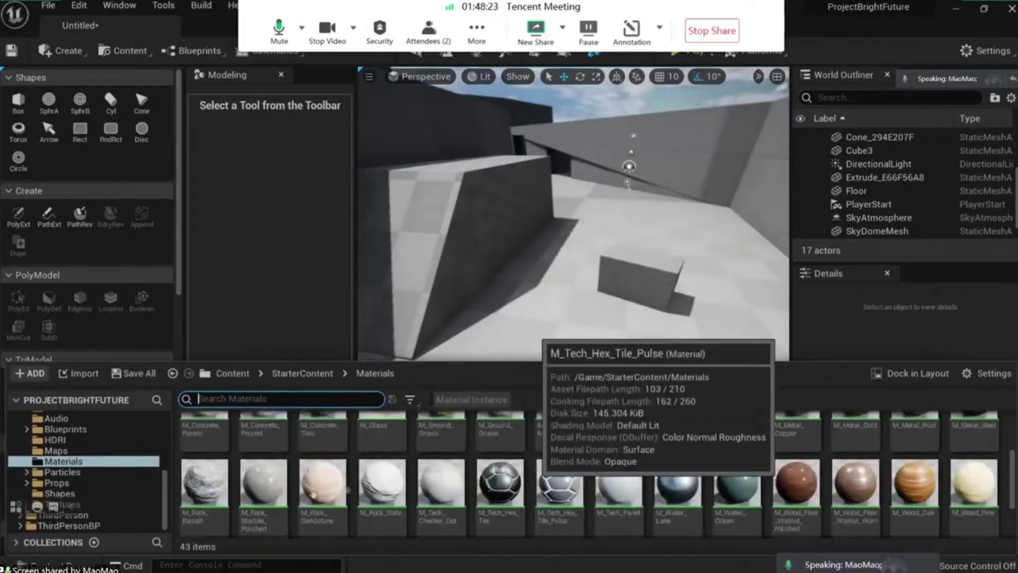
{"action": "left_click_drag", "start_coordinate": [264, 483], "coordinate": [522, 306]}
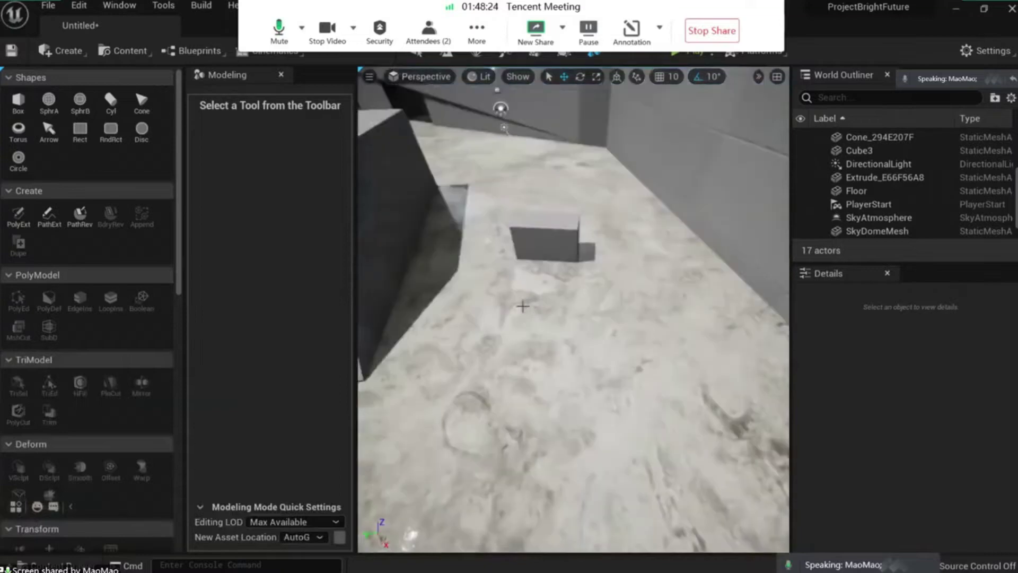
Replace the floor's material with M_Wood_Floor_Walnut_Worn
{"action": "right_click_drag", "start_coordinate": [522, 306], "coordinate": [504, 302]}
{"action": "key", "text": "ctrl+space"}
{"action": "scroll", "coordinate": [827, 486], "scroll_direction": "up", "scroll_amount": 2}
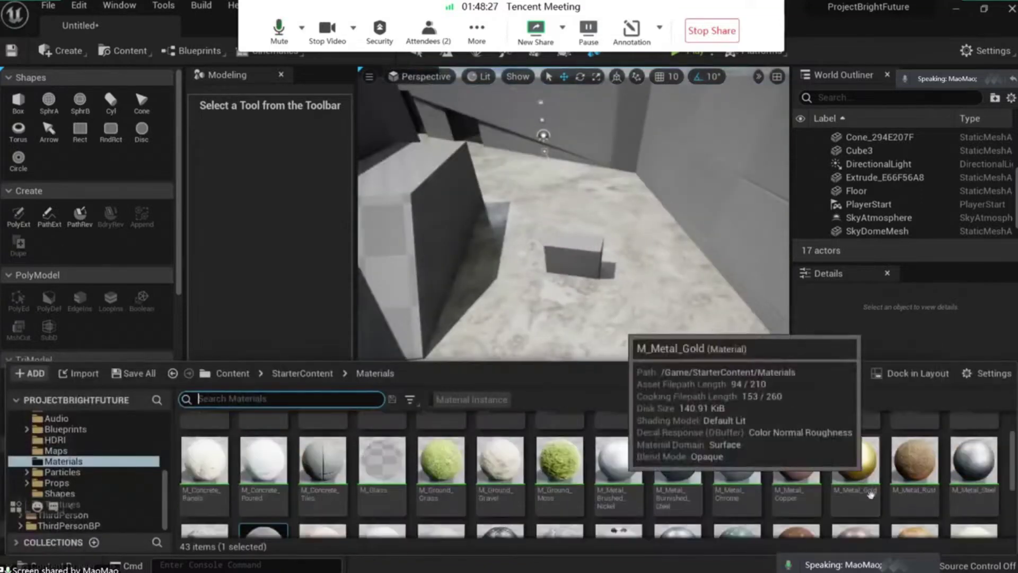
{"action": "scroll", "coordinate": [865, 495], "scroll_direction": "down", "scroll_amount": 1}
{"action": "left_click_drag", "start_coordinate": [855, 507], "coordinate": [687, 303]}
{"action": "right_click_drag", "start_coordinate": [684, 304], "coordinate": [626, 276]}
Apply the M_Ceramic_Tile_Checker material to the level's floor
{"action": "key", "text": "ctrl+space"}
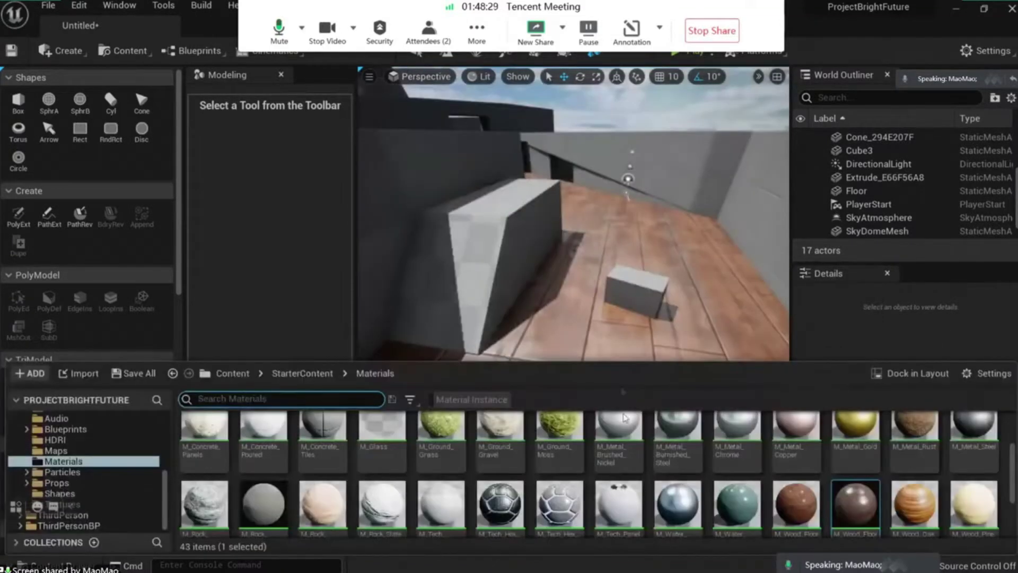
{"action": "scroll", "coordinate": [620, 478], "scroll_direction": "up", "scroll_amount": 1}
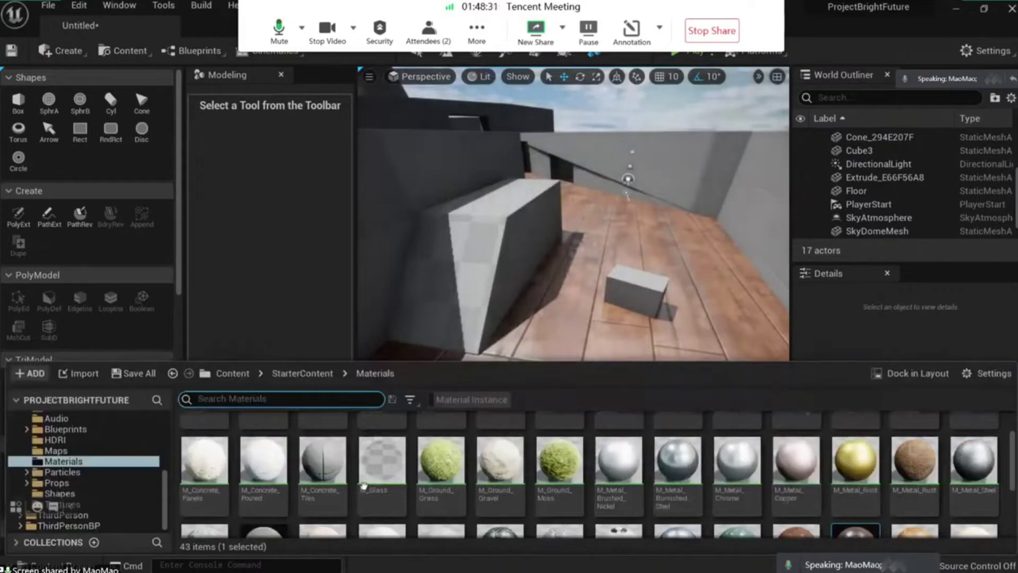
{"action": "scroll", "coordinate": [594, 475], "scroll_direction": "up", "scroll_amount": 1}
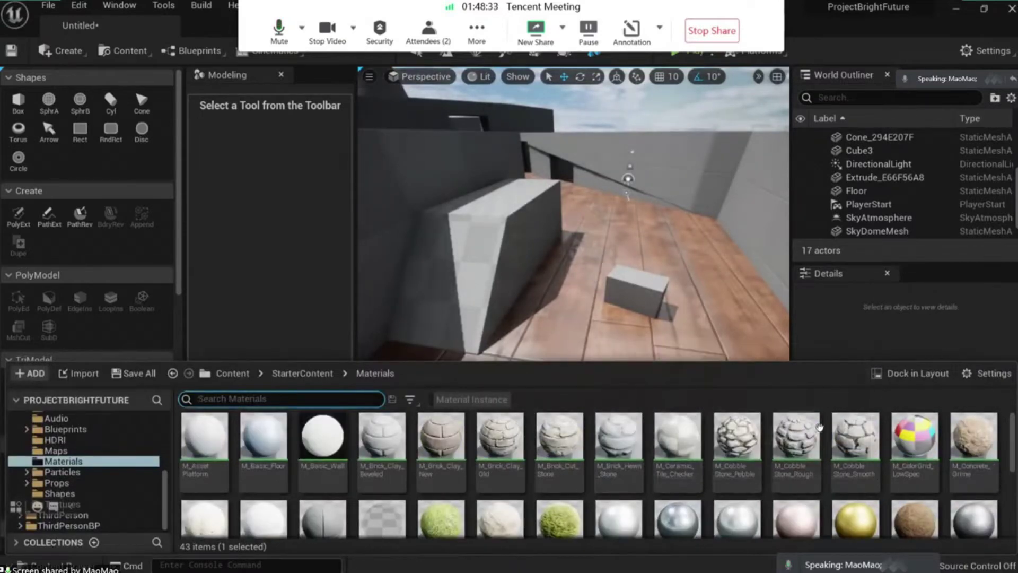
{"action": "left_click_drag", "start_coordinate": [677, 457], "coordinate": [719, 316]}
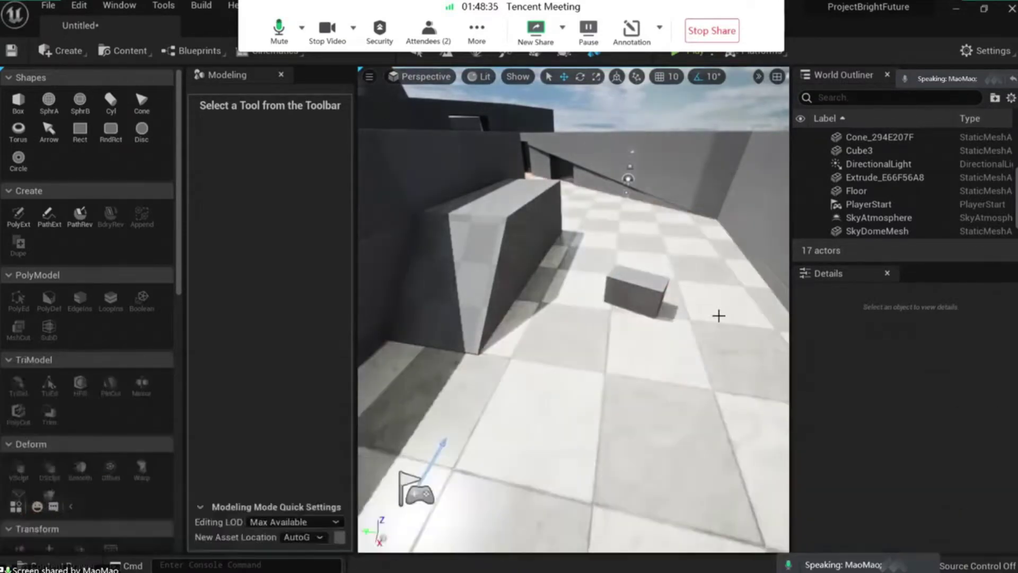
Start UV Layout on the floor with the layout type set to Transform and the UV scale at about 2.1
{"action": "key", "text": "w"}
{"action": "right_click_drag", "start_coordinate": [718, 316], "coordinate": [710, 351]}
{"action": "key", "text": "s"}
{"action": "left_click", "coordinate": [718, 316]}
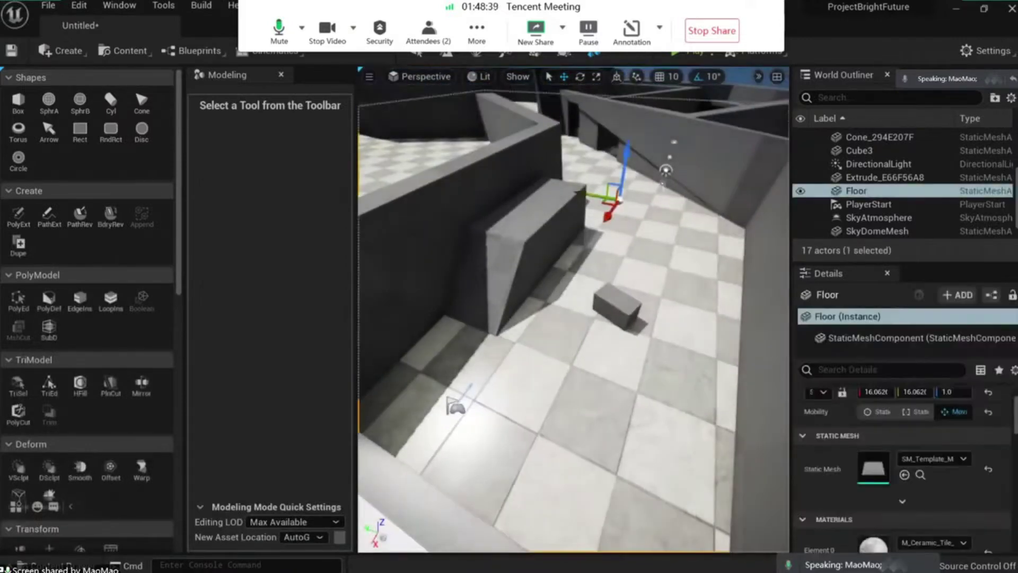
{"action": "right_click_drag", "start_coordinate": [718, 316], "coordinate": [730, 281]}
{"action": "key", "text": "s"}
{"action": "mouse_move", "coordinate": [610, 371]}
{"action": "right_mouse_down"}
{"action": "mouse_move", "coordinate": [631, 345]}
{"action": "mouse_move", "coordinate": [614, 373]}
{"action": "right_mouse_up"}
{"action": "key", "text": "w"}
{"action": "scroll", "coordinate": [101, 315], "scroll_direction": "down", "scroll_amount": 10}
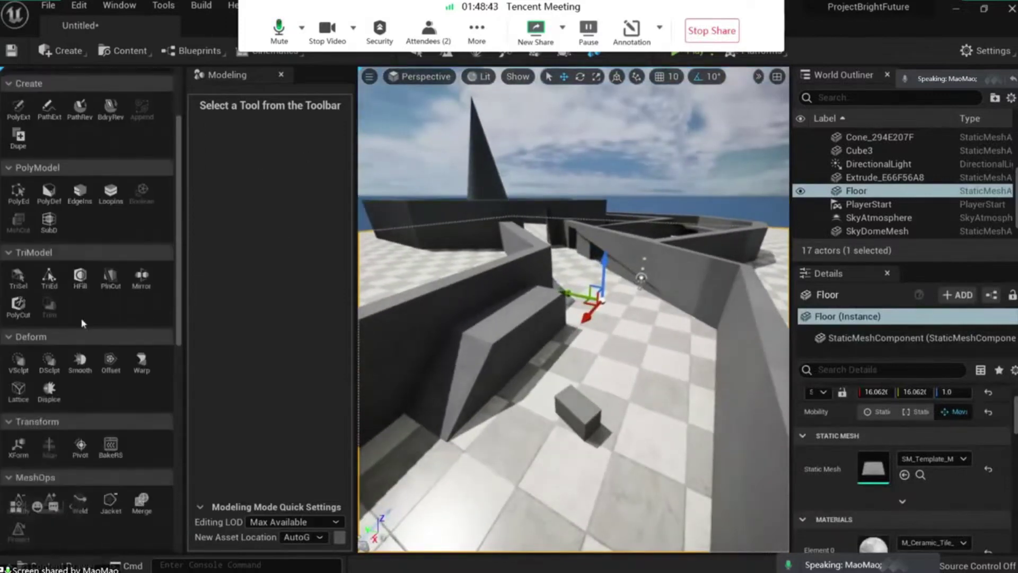
{"action": "scroll", "coordinate": [144, 397], "scroll_direction": "down", "scroll_amount": 2}
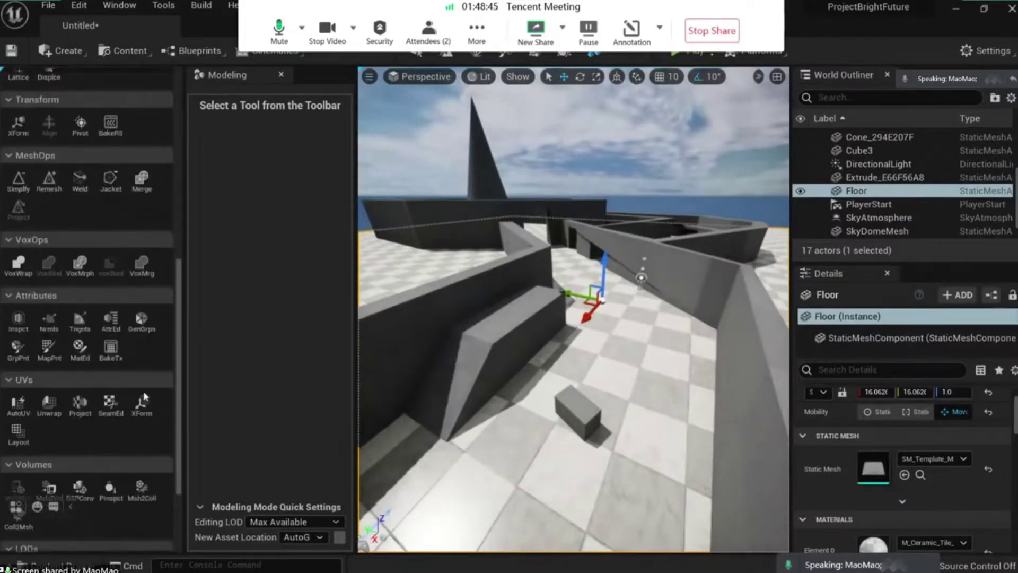
{"action": "left_click", "coordinate": [18, 432]}
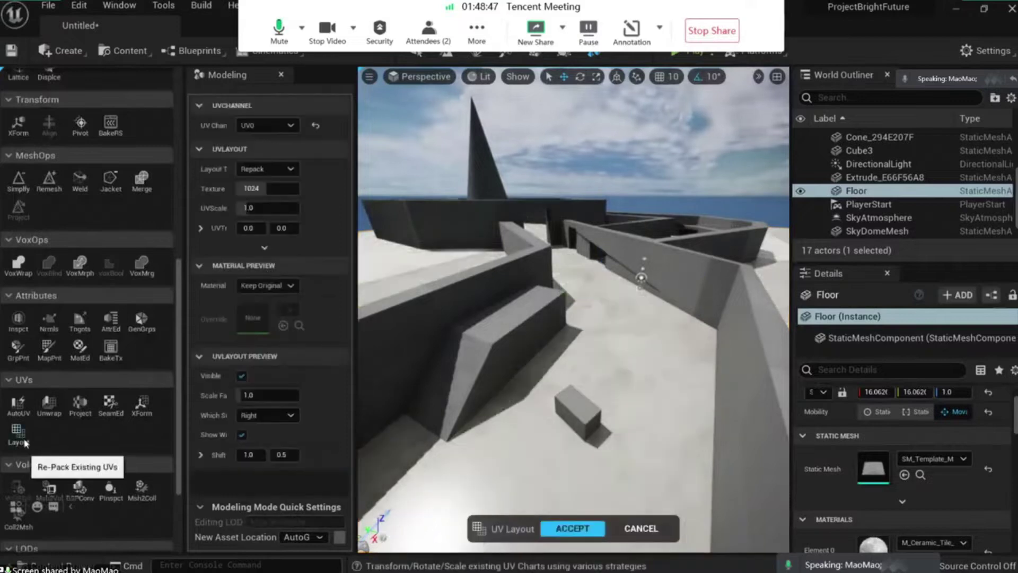
{"action": "left_click", "coordinate": [267, 169]}
{"action": "left_click", "coordinate": [265, 183]}
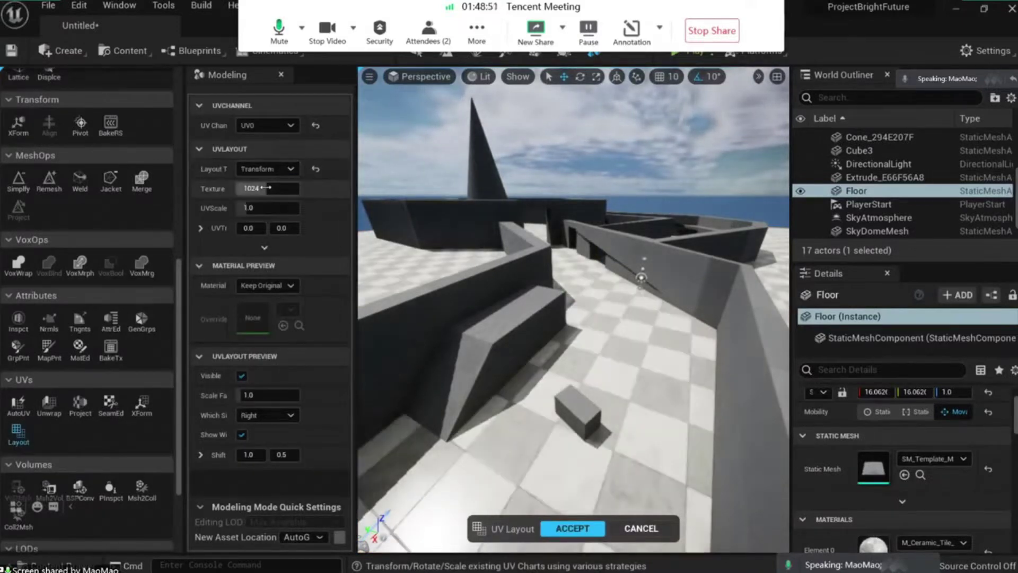
{"action": "left_click_drag", "start_coordinate": [260, 207], "coordinate": [295, 207]}
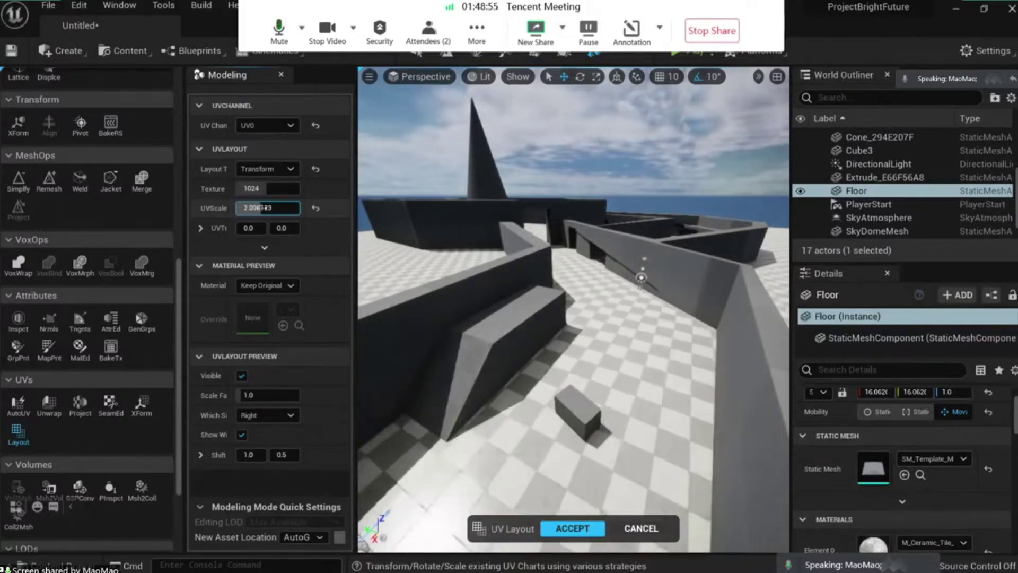
Check the floor's UV layout with the Checkerboard preview and accept it with the preview back on Keep Original
{"action": "right_click_drag", "start_coordinate": [600, 365], "coordinate": [621, 389]}
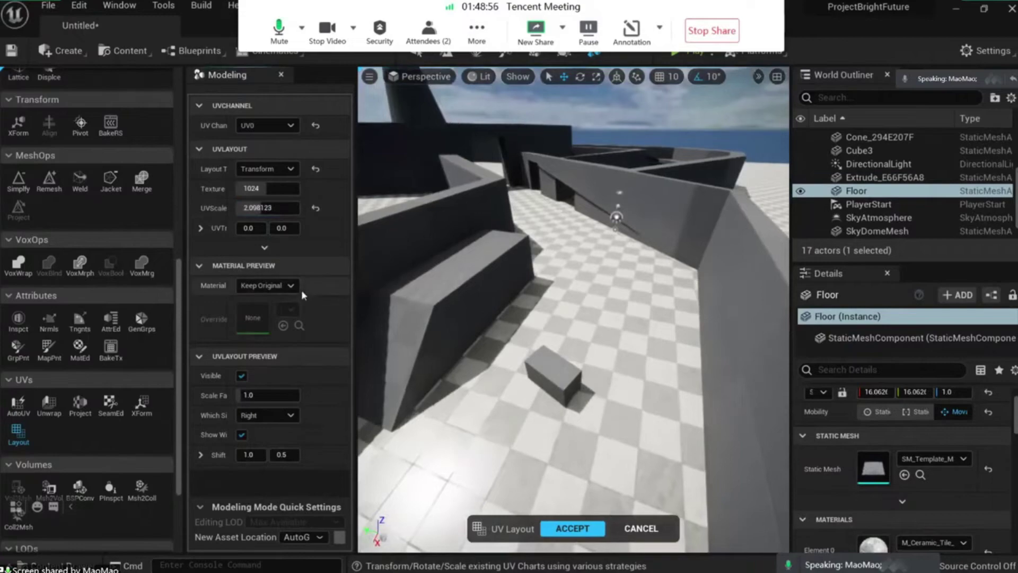
{"action": "left_click", "coordinate": [292, 287]}
{"action": "left_click", "coordinate": [266, 311]}
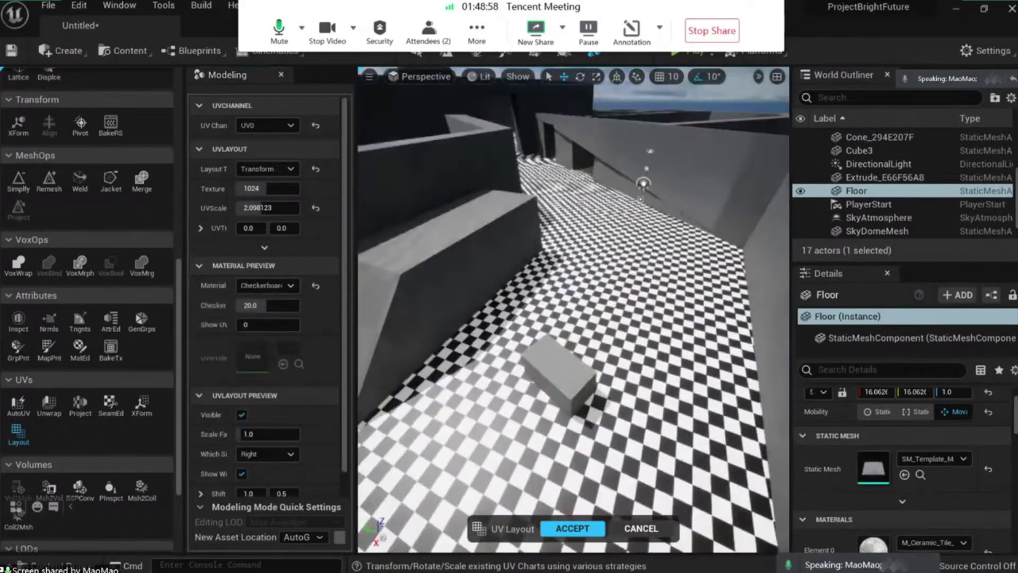
{"action": "right_click_drag", "start_coordinate": [537, 285], "coordinate": [579, 302]}
{"action": "left_click", "coordinate": [265, 285]}
{"action": "left_click", "coordinate": [264, 299]}
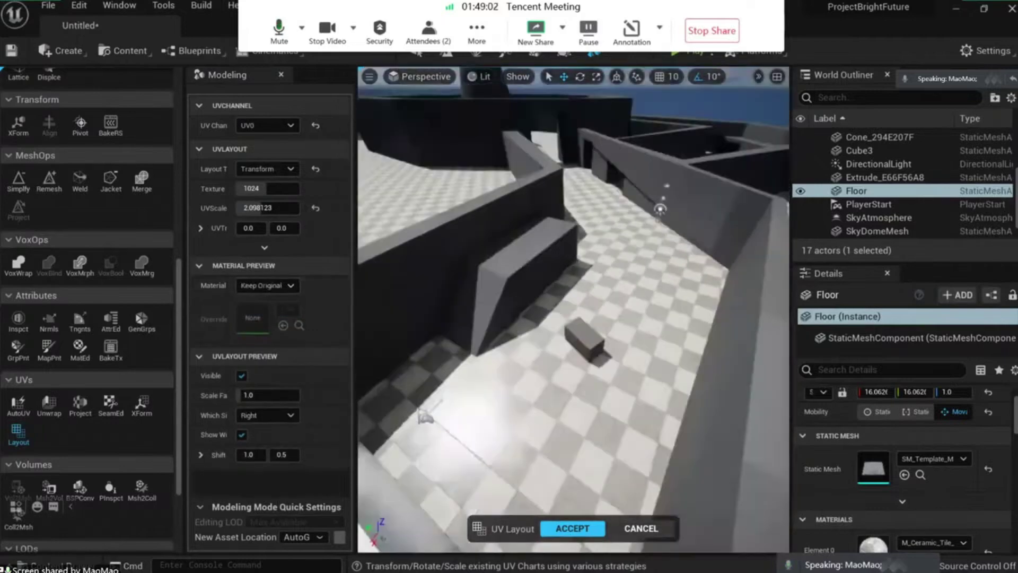
{"action": "right_click_drag", "start_coordinate": [590, 354], "coordinate": [591, 357]}
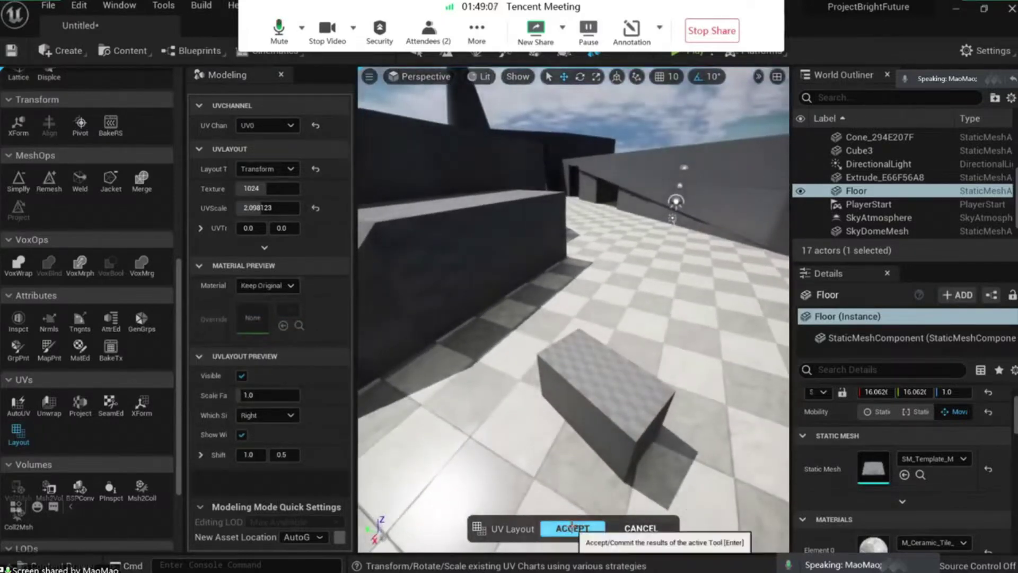
{"action": "left_click", "coordinate": [574, 529]}
Apply the M_Brick_Clay_Old material to the two blockout walls enclosing the tiled floor
{"action": "right_click_drag", "start_coordinate": [574, 525], "coordinate": [668, 488]}
{"action": "right_click_drag", "start_coordinate": [523, 475], "coordinate": [557, 412]}
{"action": "key", "text": "ctrl+space"}
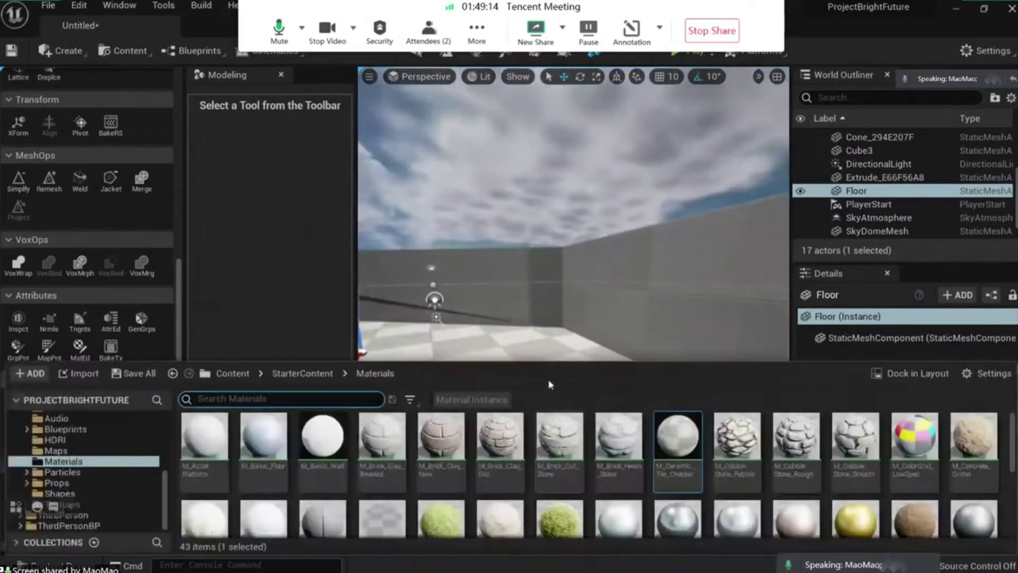
{"action": "left_click_drag", "start_coordinate": [499, 432], "coordinate": [682, 288]}
{"action": "right_click_drag", "start_coordinate": [682, 297], "coordinate": [655, 319]}
{"action": "key", "text": "ctrl+space"}
{"action": "left_click_drag", "start_coordinate": [499, 432], "coordinate": [656, 305]}
{"action": "right_click_drag", "start_coordinate": [656, 305], "coordinate": [592, 328]}
Start UV Layout on the Extrude_E66F56A8 brick wall and raise its UV scale to 5.0
{"action": "left_click", "coordinate": [635, 306]}
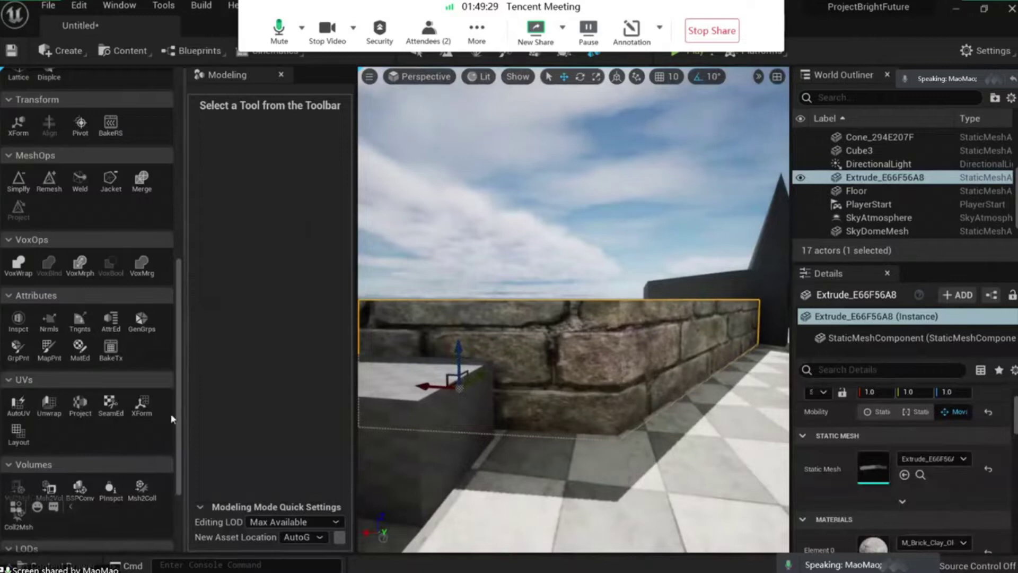
{"action": "left_click", "coordinate": [24, 441]}
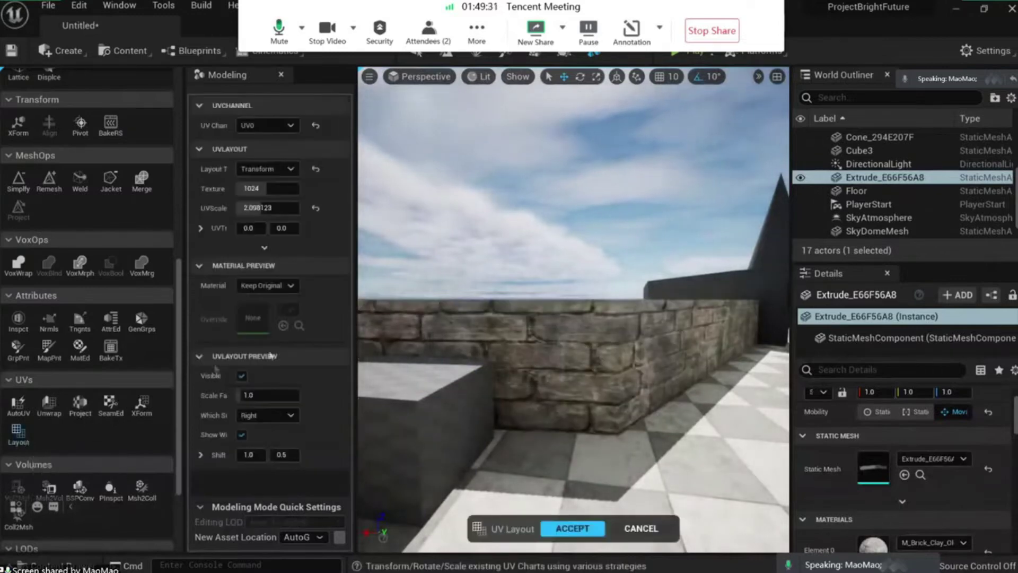
{"action": "left_click_drag", "start_coordinate": [259, 208], "coordinate": [262, 208]}
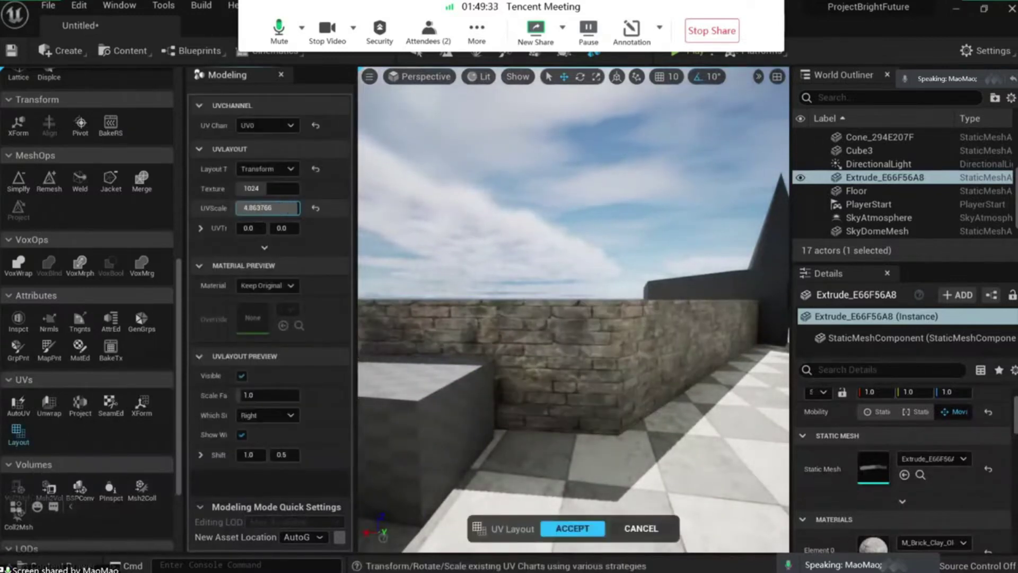
{"action": "key", "text": "w"}
{"action": "right_click_drag", "start_coordinate": [509, 276], "coordinate": [532, 283]}
{"action": "key", "text": "s"}
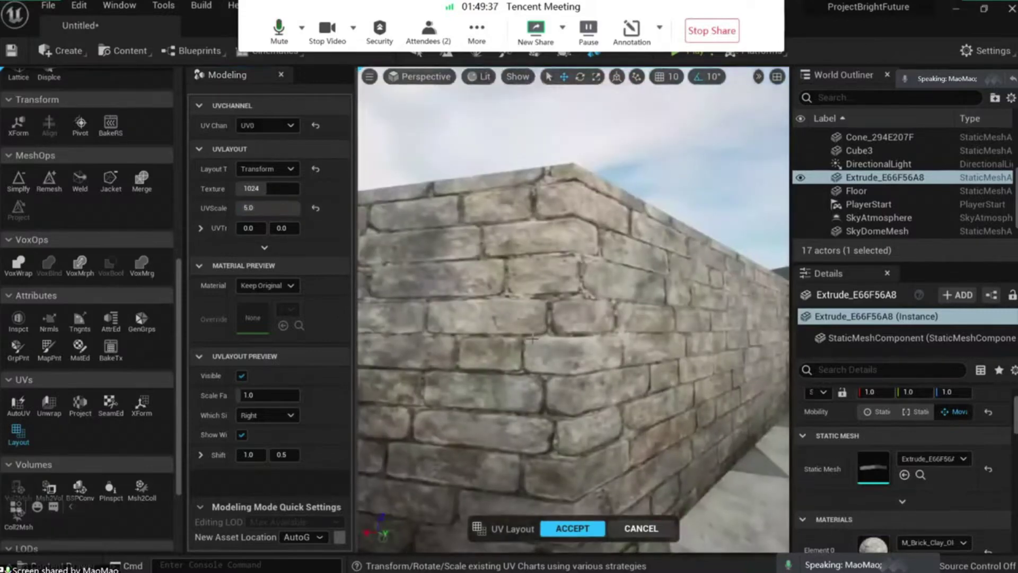
{"action": "key", "text": "alt+3"}
{"action": "key", "text": "alt+4"}
Show the Checkerboard preview on the brick wall and set its UV scale to 6
{"action": "left_click", "coordinate": [265, 285]}
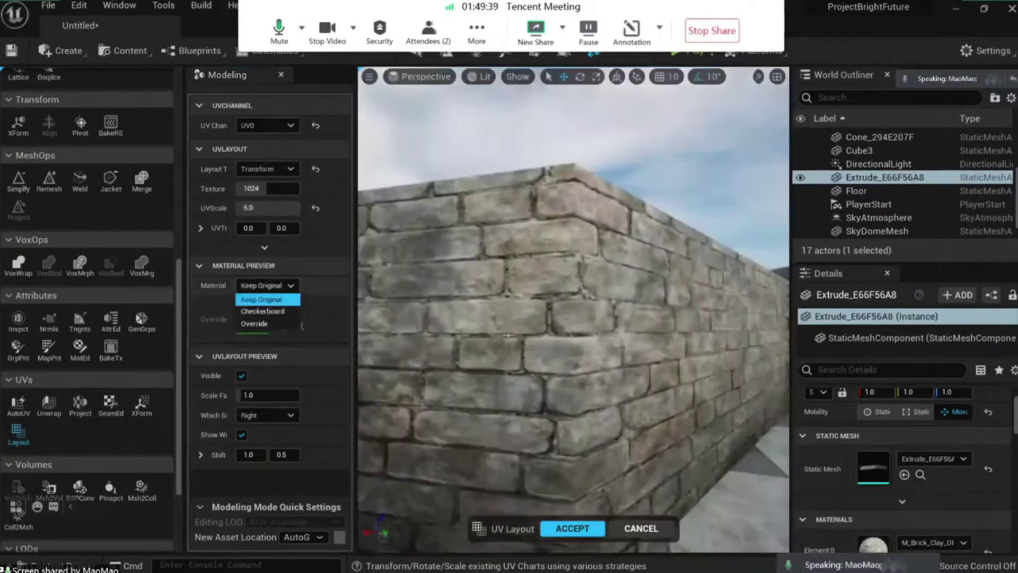
{"action": "left_click", "coordinate": [263, 311]}
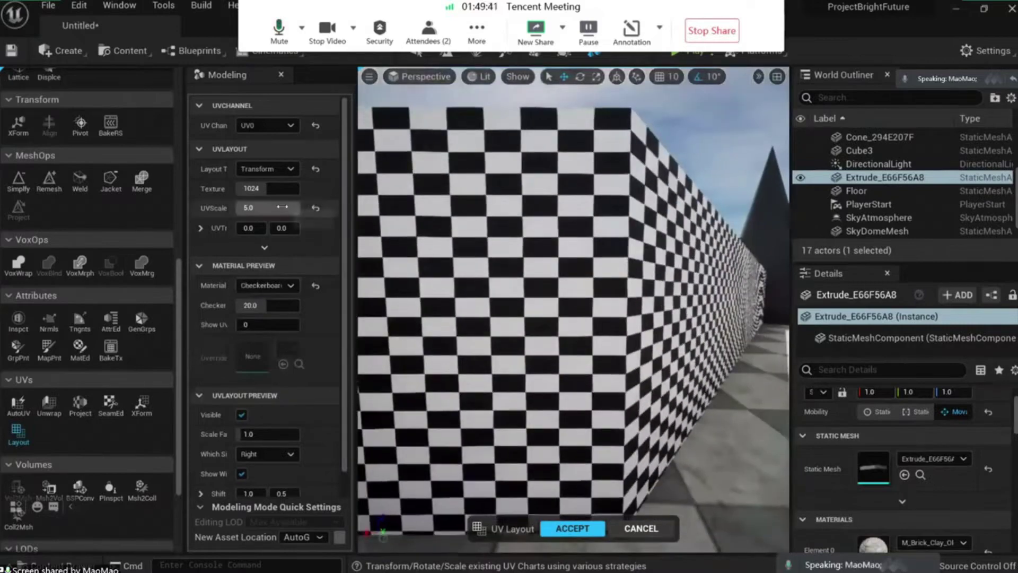
{"action": "left_click", "coordinate": [282, 207]}
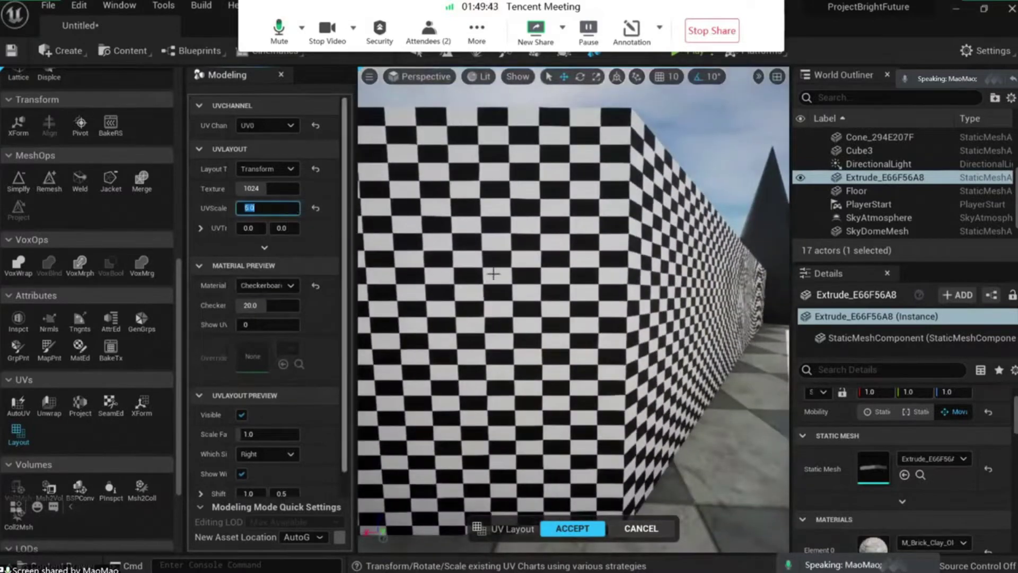
{"action": "type", "text": "6"}
{"action": "key", "text": "Return"}
Return the wall's material preview to Keep Original and accept the UV layout
{"action": "left_click", "coordinate": [266, 285]}
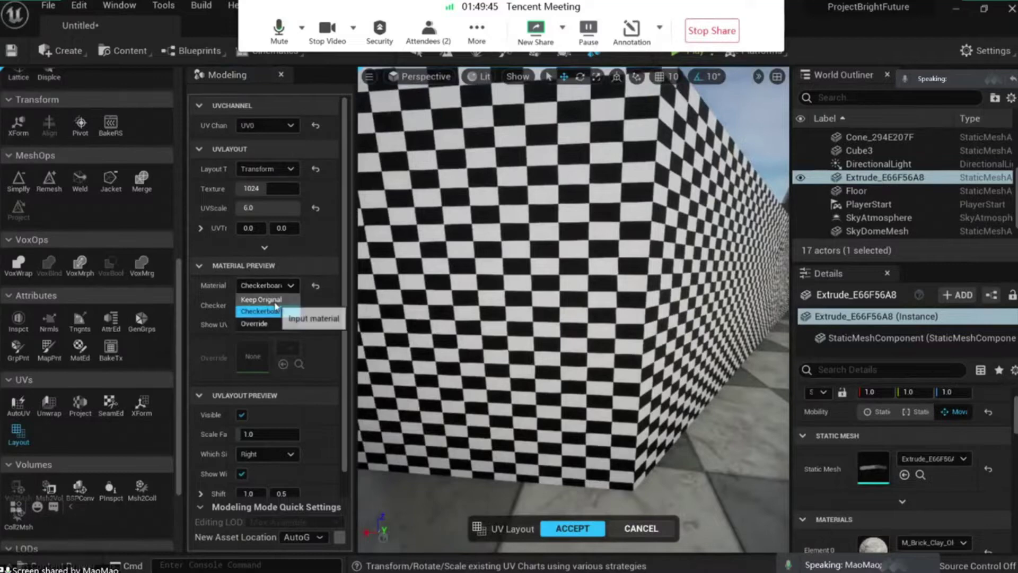
{"action": "left_click", "coordinate": [255, 296]}
{"action": "right_click_drag", "start_coordinate": [573, 308], "coordinate": [631, 307]}
{"action": "key", "text": "s"}
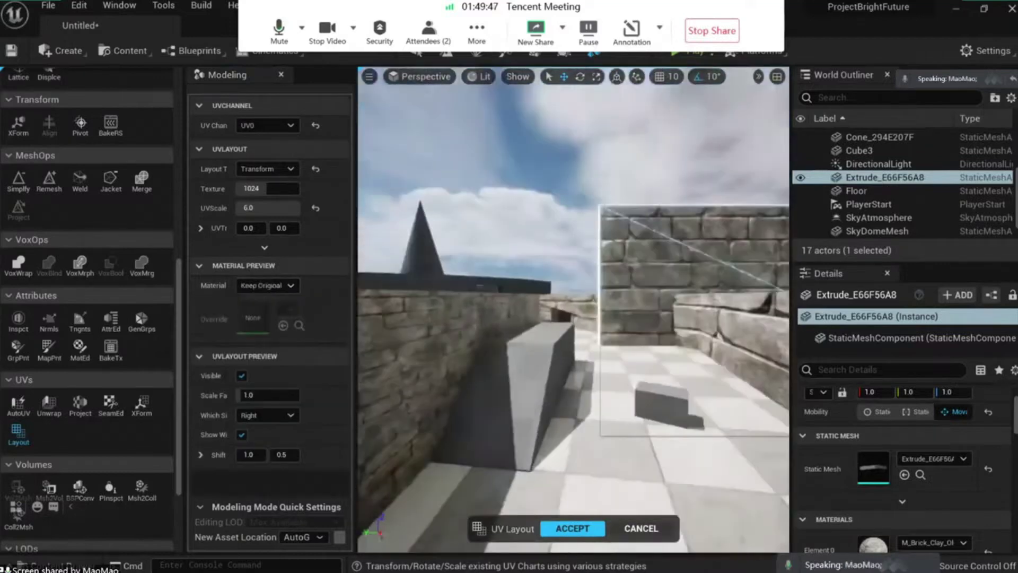
{"action": "right_click_drag", "start_coordinate": [573, 310], "coordinate": [596, 299]}
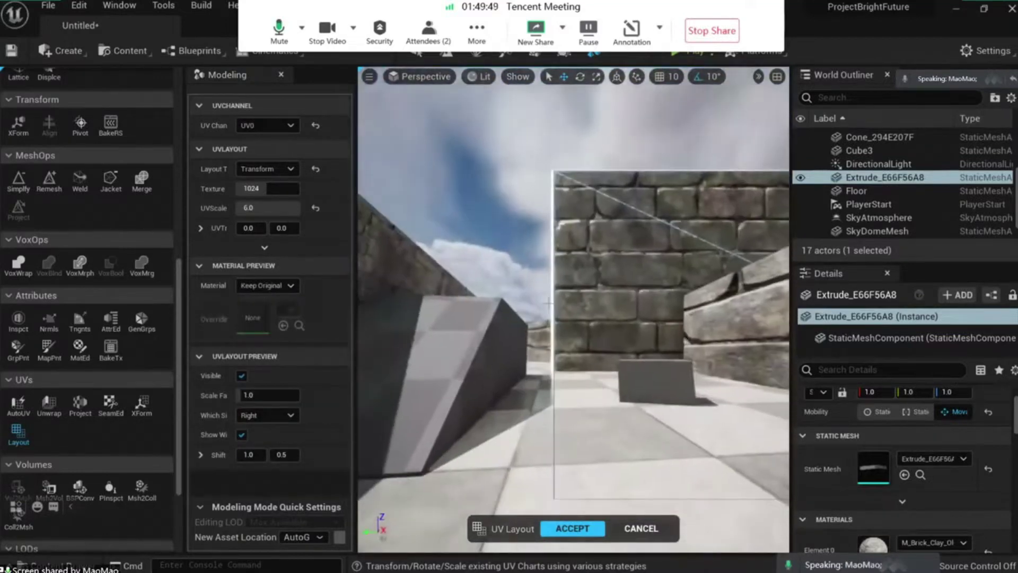
{"action": "left_click", "coordinate": [573, 528]}
Apply the same UV Layout scaling to the opposite brick wall, Boolean_700F1371, and accept it
{"action": "right_click_drag", "start_coordinate": [566, 129], "coordinate": [566, 129]}
{"action": "right_click_drag", "start_coordinate": [551, 340], "coordinate": [446, 337]}
{"action": "left_click", "coordinate": [550, 340]}
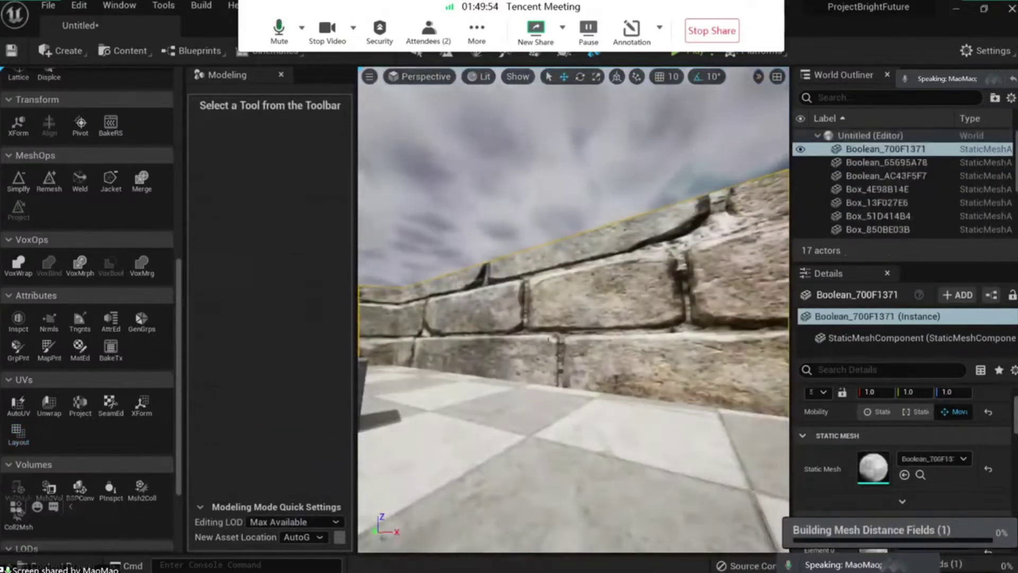
{"action": "left_click", "coordinate": [21, 446]}
{"action": "left_click", "coordinate": [572, 529]}
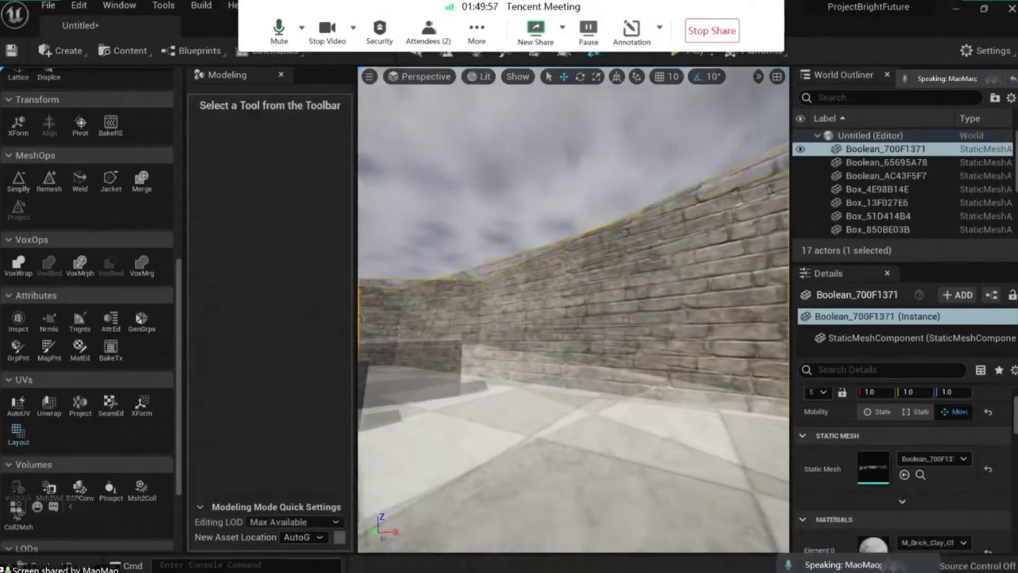
Apply the M_Brick_Clay_Old material to the sloped box beside the brick wall
{"action": "right_click_drag", "start_coordinate": [517, 353], "coordinate": [489, 366]}
{"action": "left_click", "coordinate": [517, 352]}
{"action": "key", "text": "w"}
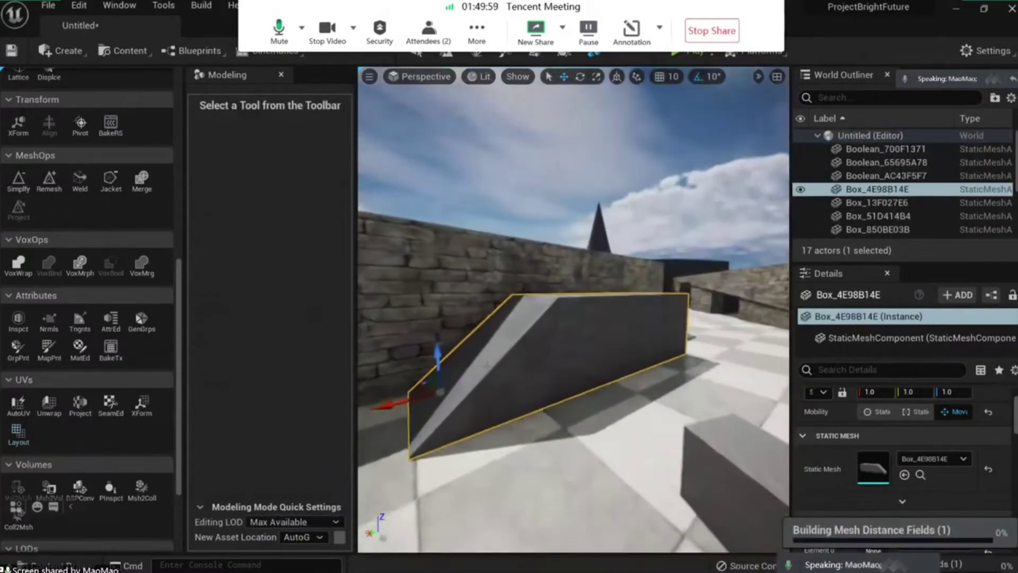
{"action": "key", "text": "ctrl+space"}
{"action": "left_click_drag", "start_coordinate": [511, 442], "coordinate": [557, 318]}
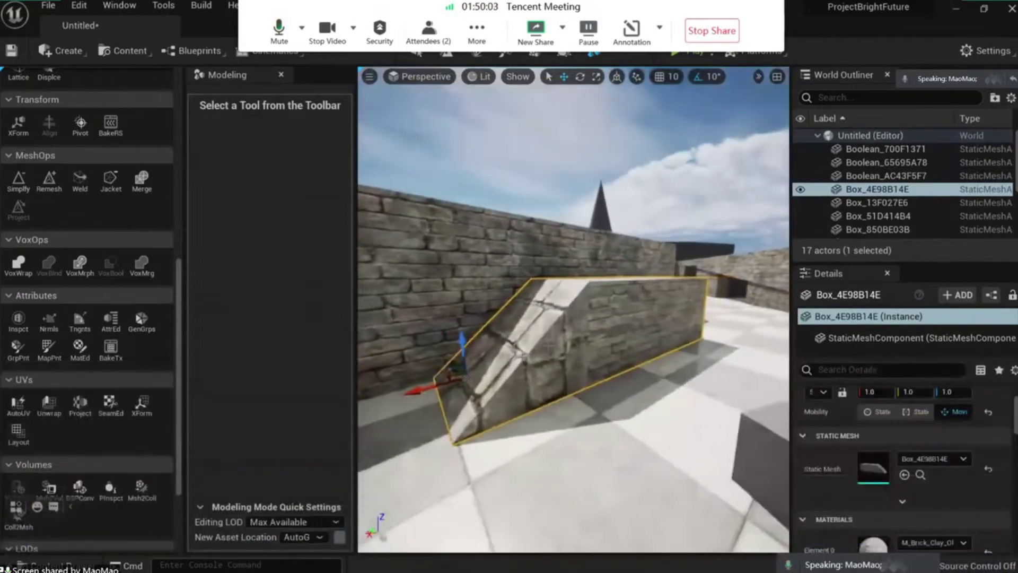
{"action": "left_click", "coordinate": [19, 433]}
{"action": "right_click_drag", "start_coordinate": [610, 403], "coordinate": [608, 422]}
{"action": "left_click", "coordinate": [643, 529]}
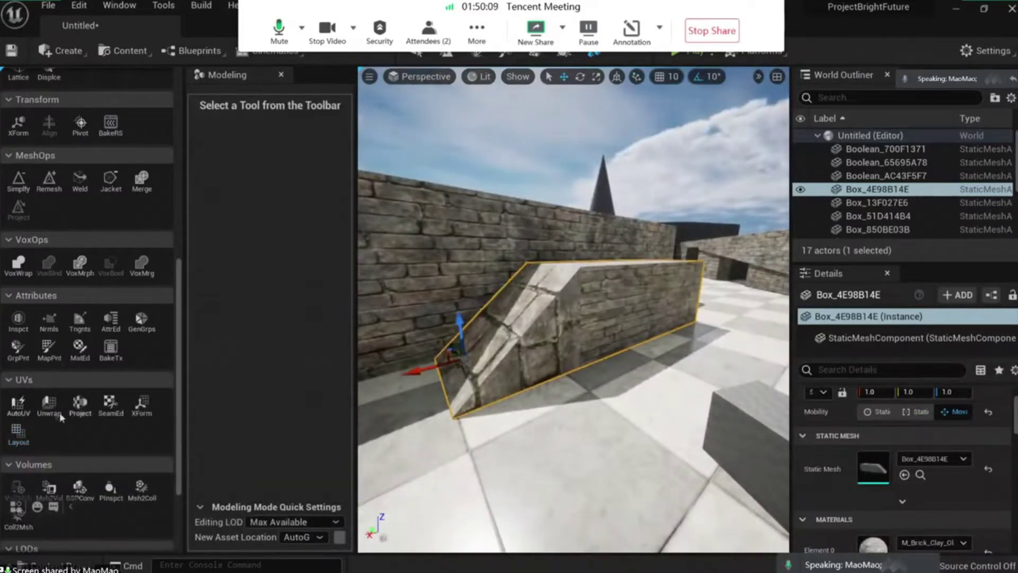
Start a Cube UV projection on the sloped box and preview it with the Checkerboard material
{"action": "left_click", "coordinate": [80, 404]}
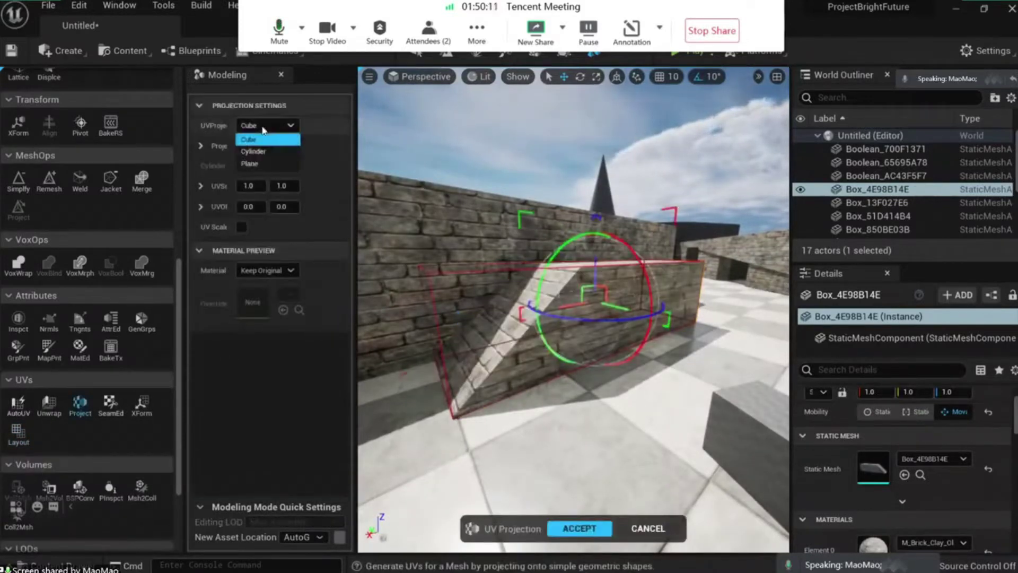
{"action": "left_click", "coordinate": [267, 270]}
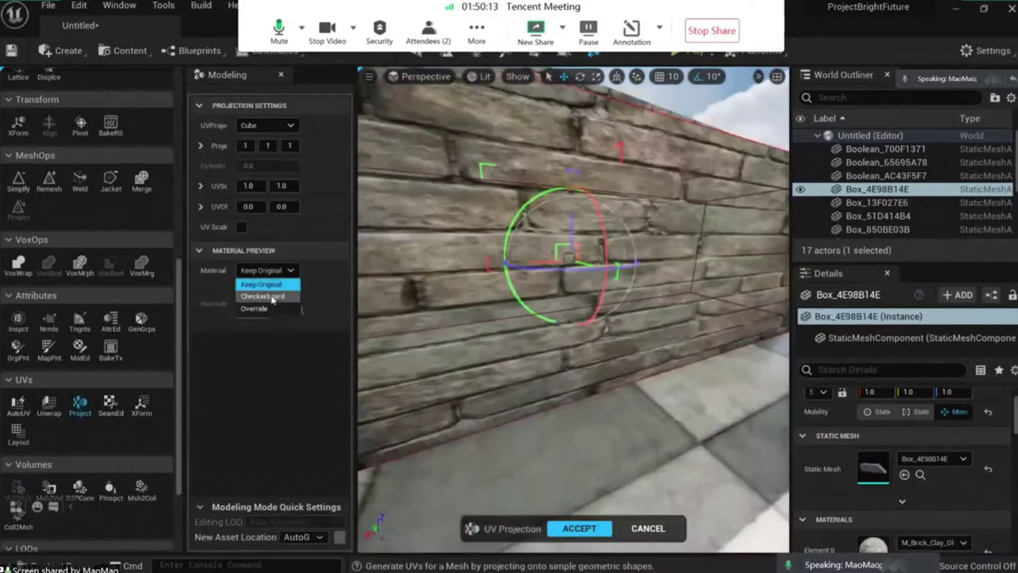
{"action": "left_click", "coordinate": [269, 297]}
{"action": "right_click_drag", "start_coordinate": [573, 307], "coordinate": [600, 350]}
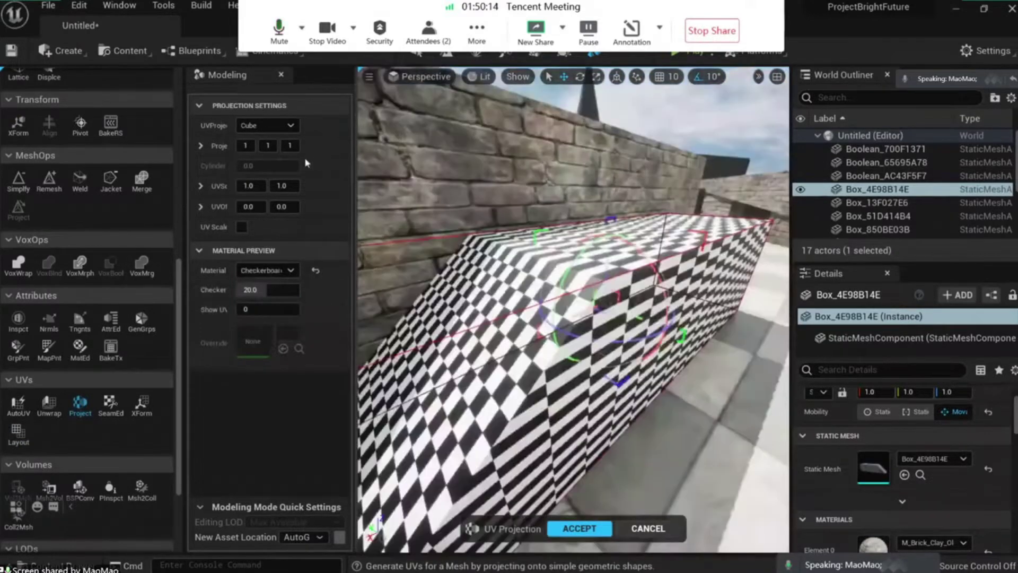
Adjust the projection dimensions of the sloped box, setting the first one to 0, and accept the UV projection
{"action": "mouse_move", "coordinate": [253, 147]}
{"action": "left_mouse_down"}
{"action": "mouse_move", "coordinate": [303, 147]}
{"action": "mouse_move", "coordinate": [246, 146]}
{"action": "left_mouse_up"}
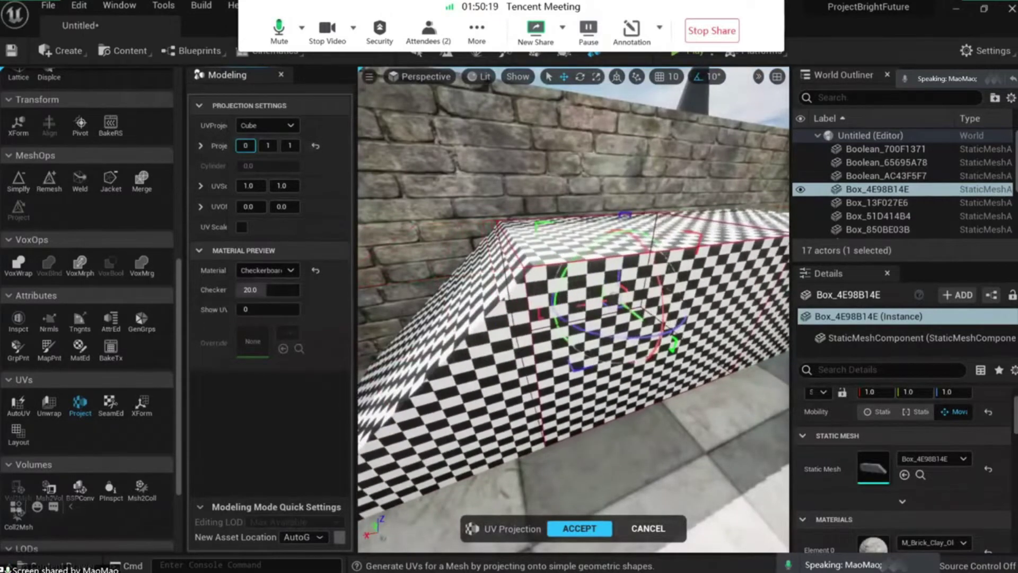
{"action": "right_click_drag", "start_coordinate": [573, 308], "coordinate": [668, 321]}
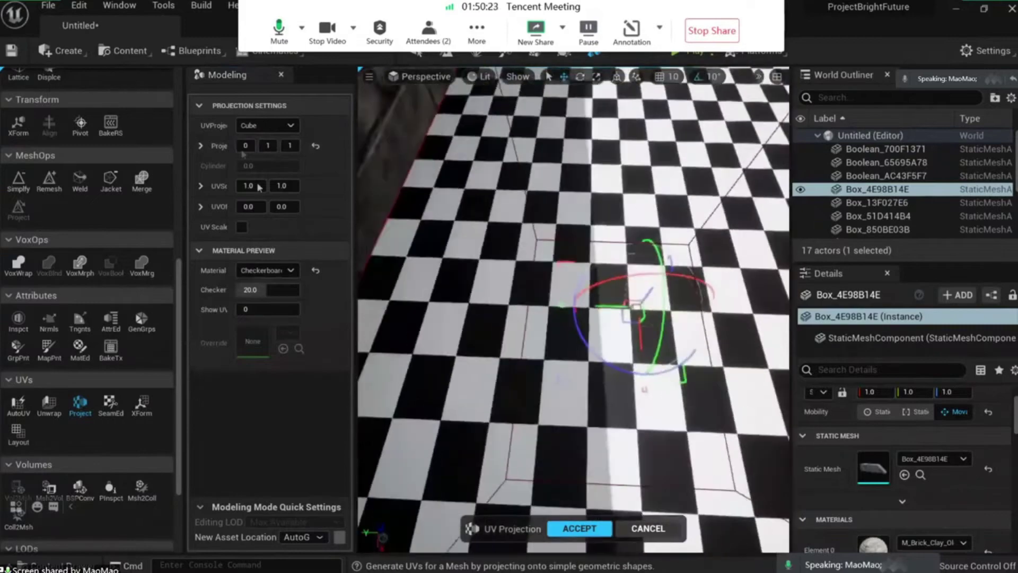
{"action": "mouse_move", "coordinate": [272, 147]}
{"action": "left_mouse_down"}
{"action": "mouse_move", "coordinate": [262, 148]}
{"action": "mouse_move", "coordinate": [284, 147]}
{"action": "left_mouse_up"}
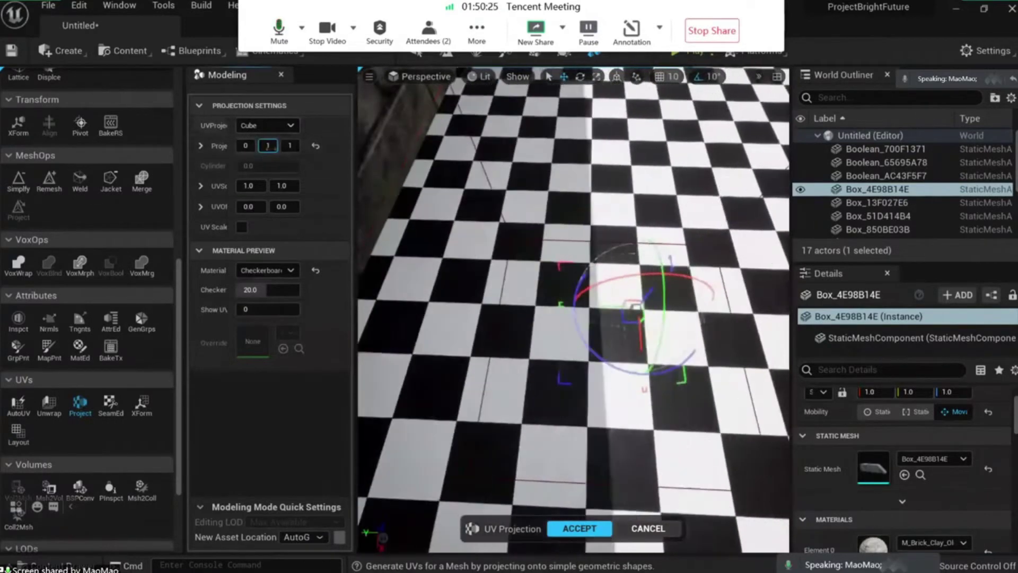
{"action": "right_click_drag", "start_coordinate": [477, 239], "coordinate": [510, 233]}
{"action": "mouse_move", "coordinate": [581, 502]}
{"action": "right_mouse_down"}
{"action": "mouse_move", "coordinate": [575, 496]}
{"action": "mouse_move", "coordinate": [581, 502]}
{"action": "right_mouse_up"}
{"action": "left_click", "coordinate": [580, 528]}
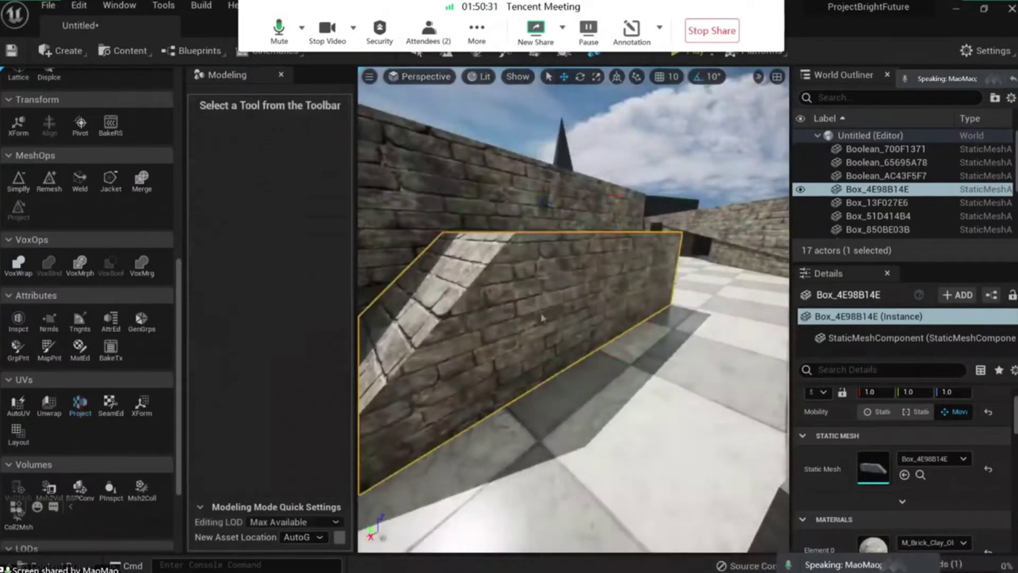
Open the sloped box's static mesh, assign M_Brick_Clay_Old to its Element 0 material slot, then save and close the mesh
{"action": "right_click_drag", "start_coordinate": [542, 317], "coordinate": [532, 313]}
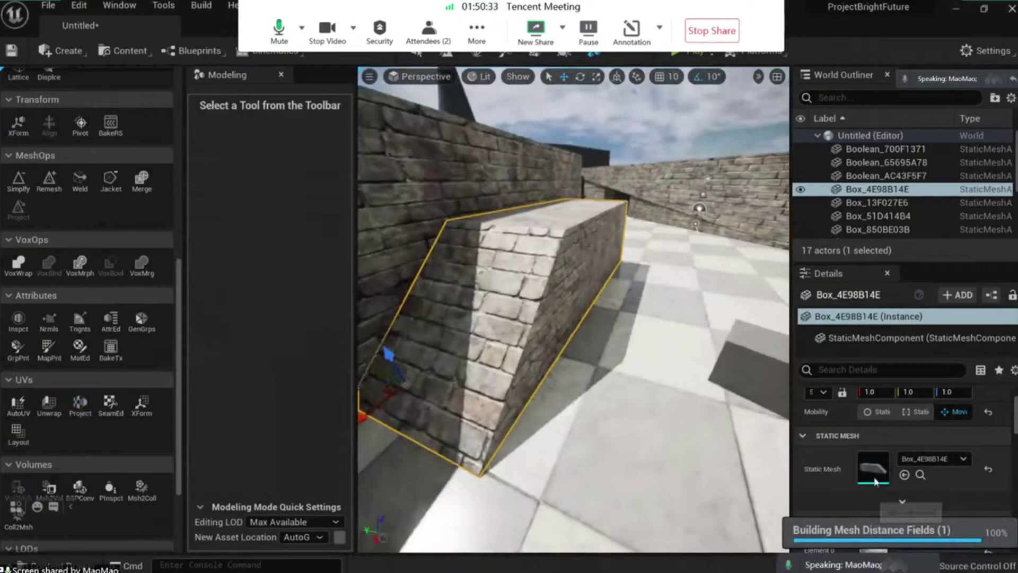
{"action": "double_click", "coordinate": [875, 481]}
{"action": "key", "text": "ctrl+space"}
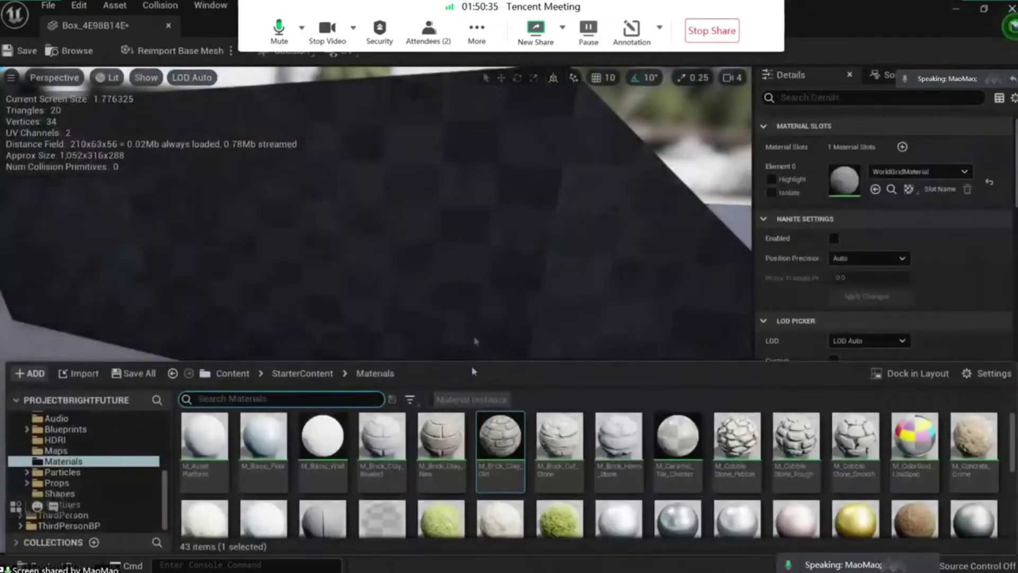
{"action": "left_click_drag", "start_coordinate": [500, 440], "coordinate": [845, 180]}
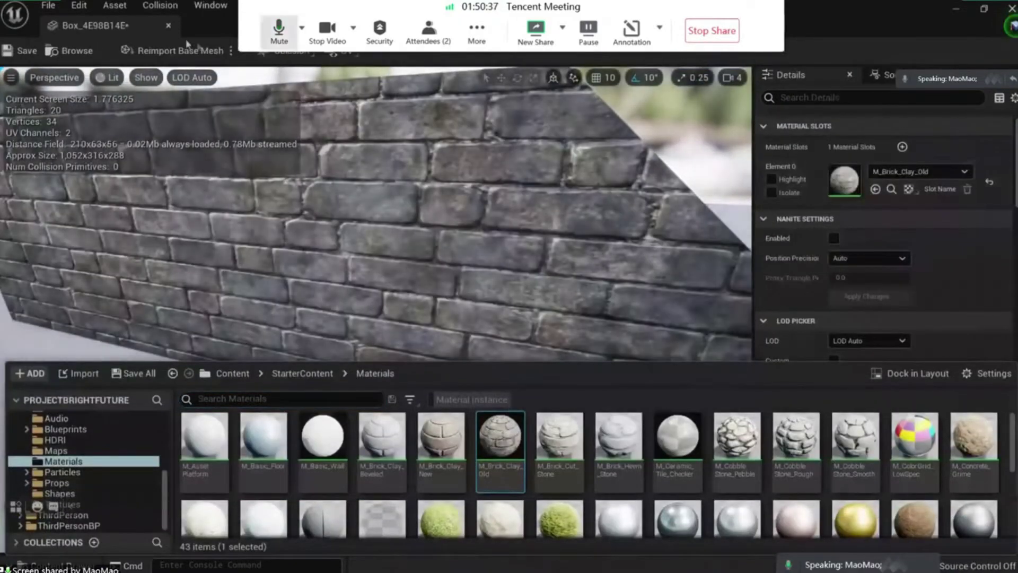
{"action": "left_click", "coordinate": [25, 52]}
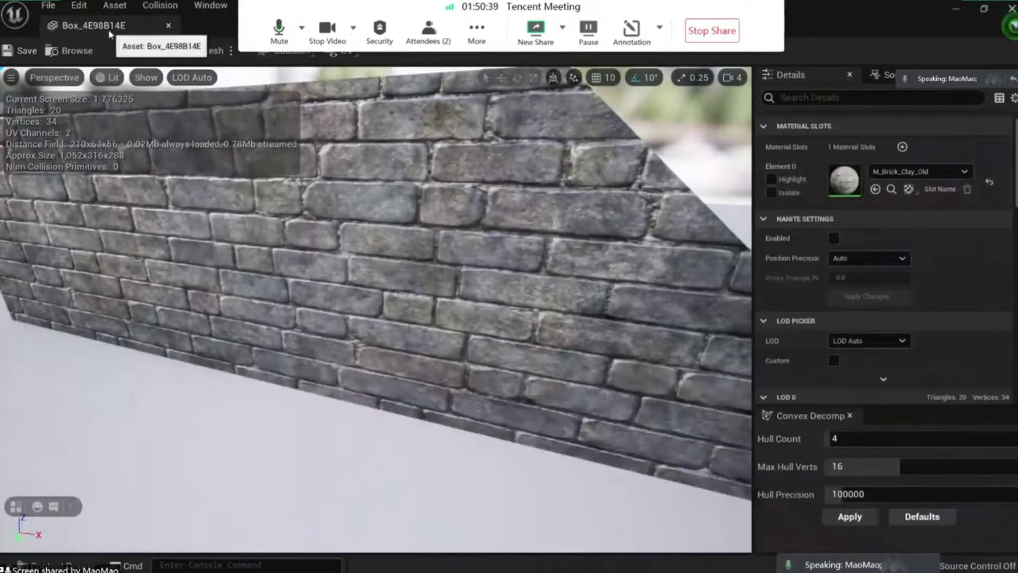
{"action": "middle_click", "coordinate": [109, 31]}
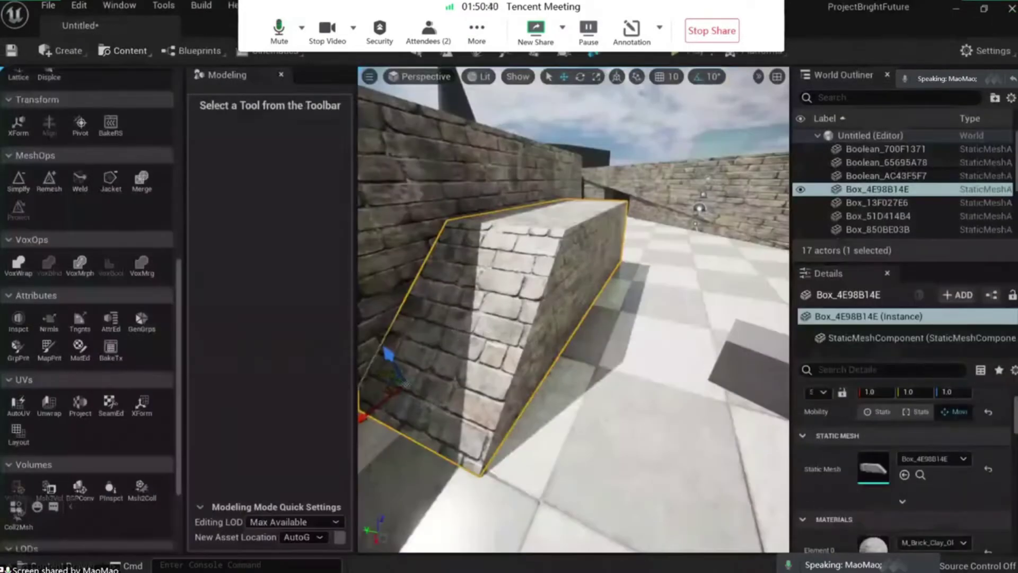
Play the level from the floor near the sloped box, inspect and shoot at the brick surfaces, and stop playing
{"action": "right_click_drag", "start_coordinate": [532, 435], "coordinate": [532, 501]}
{"action": "right_click", "coordinate": [532, 502]}
{"action": "left_click", "coordinate": [628, 463]}
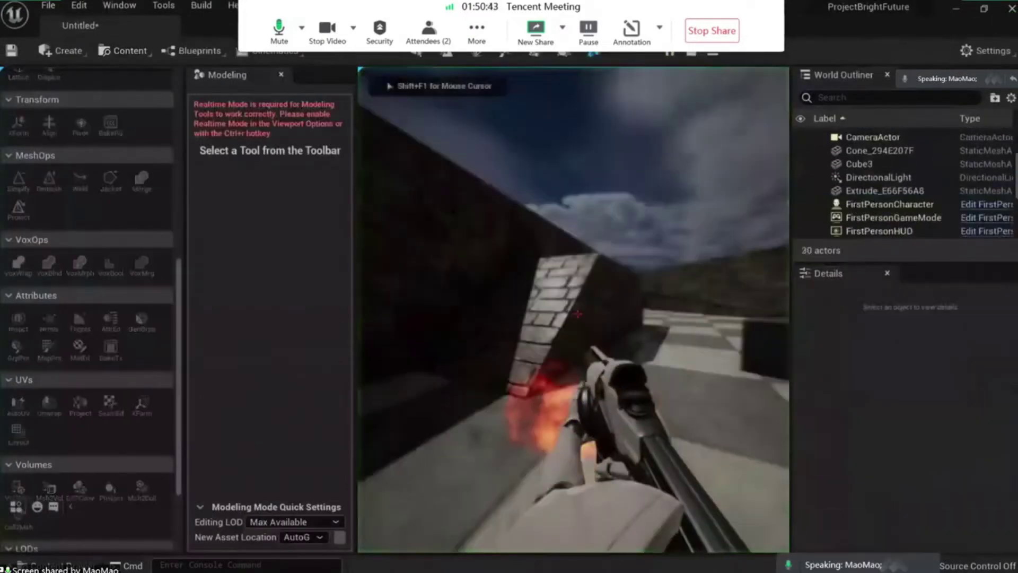
{"action": "left_click", "coordinate": [578, 314]}
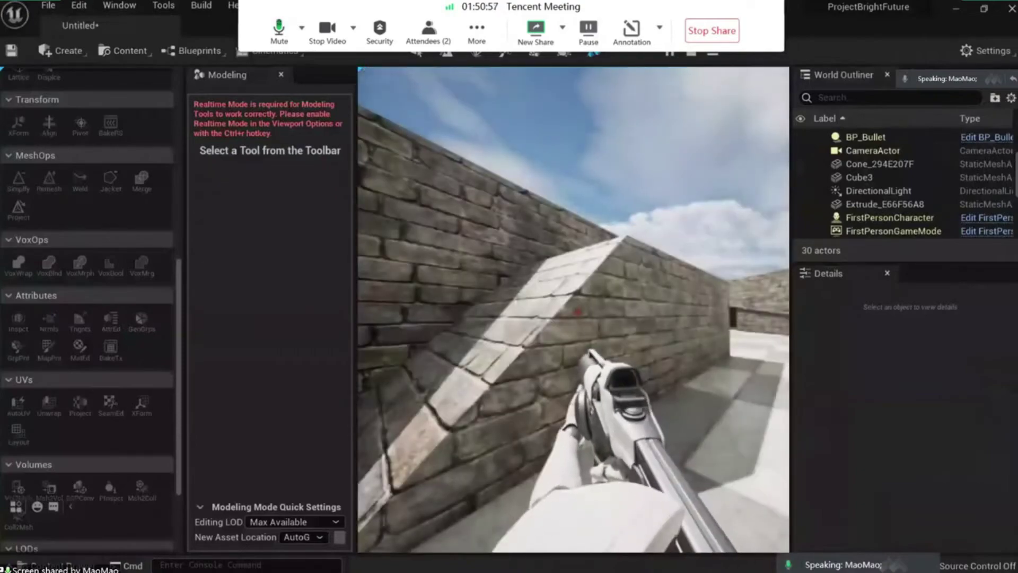
{"action": "left_click", "coordinate": [577, 313]}
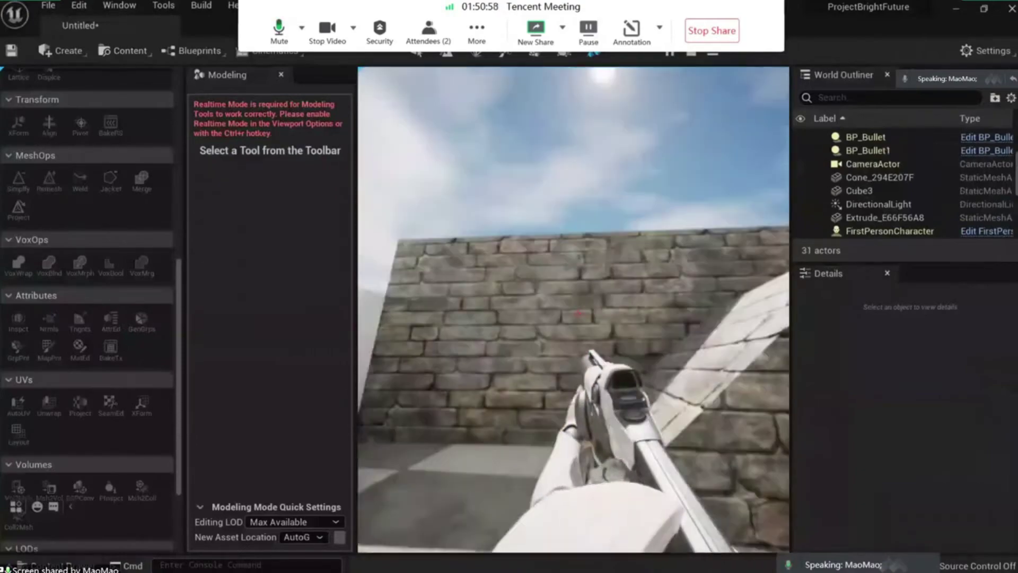
{"action": "left_click", "coordinate": [578, 313]}
{"action": "left_click", "coordinate": [578, 314]}
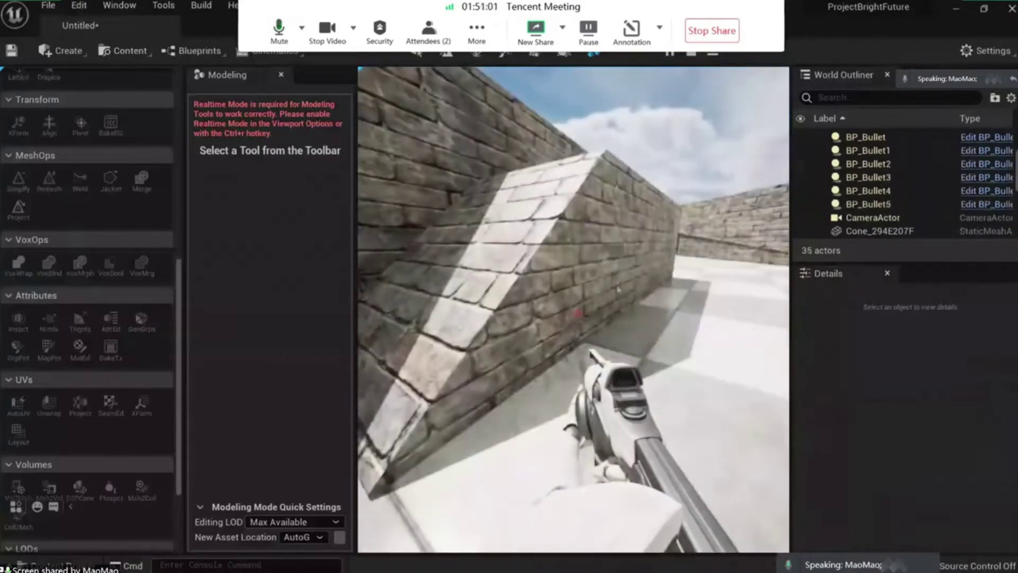
{"action": "key", "text": "Escape"}
In Edit Materials on the sloped box, add M_Ceramic_Tile_Checker as a second material and set the selected material index to 1
{"action": "left_click", "coordinate": [594, 266]}
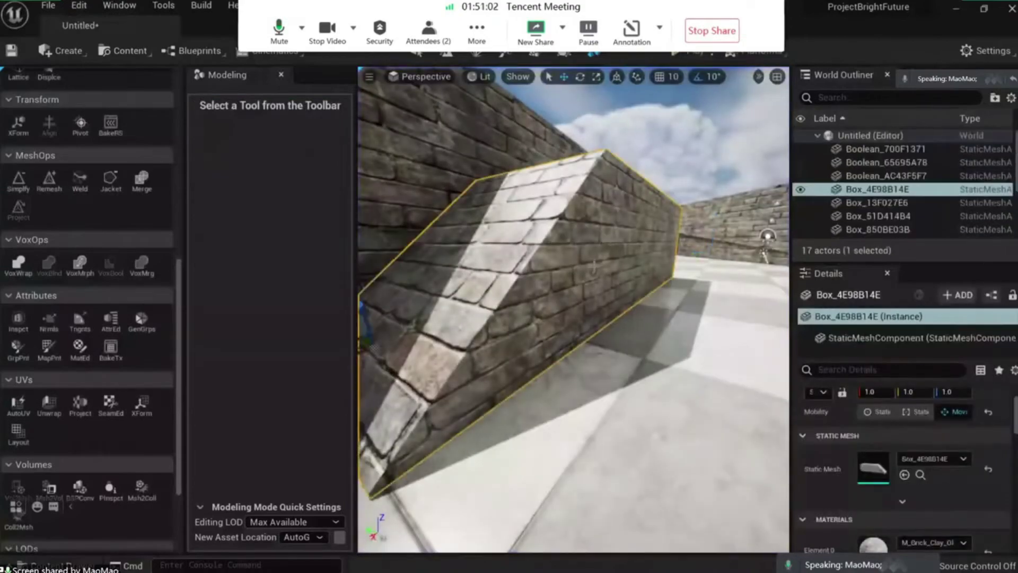
{"action": "mouse_move", "coordinate": [615, 253]}
{"action": "right_mouse_down"}
{"action": "mouse_move", "coordinate": [615, 286]}
{"action": "mouse_move", "coordinate": [596, 326]}
{"action": "mouse_move", "coordinate": [586, 318]}
{"action": "mouse_move", "coordinate": [615, 249]}
{"action": "right_mouse_up"}
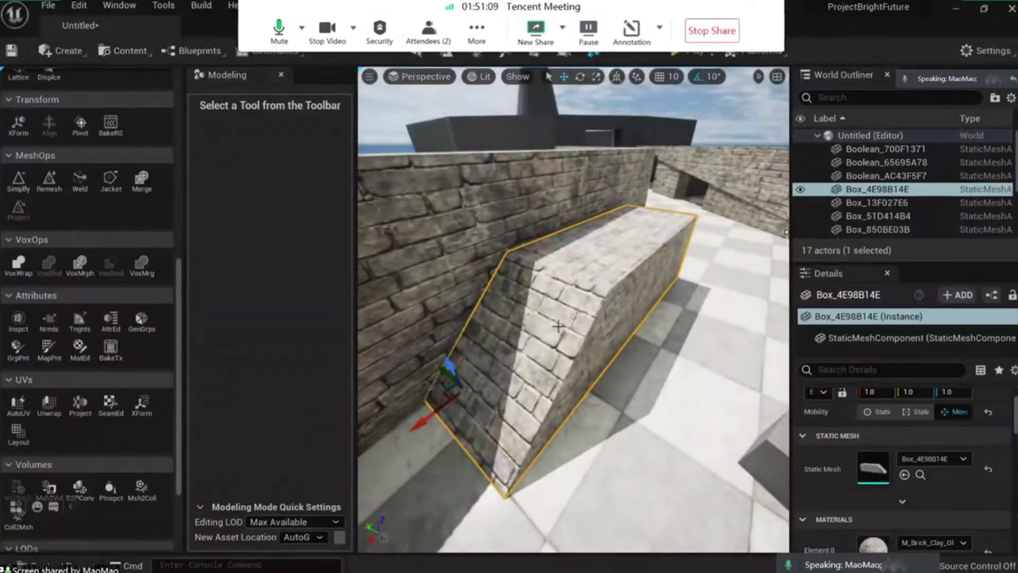
{"action": "left_click", "coordinate": [80, 348]}
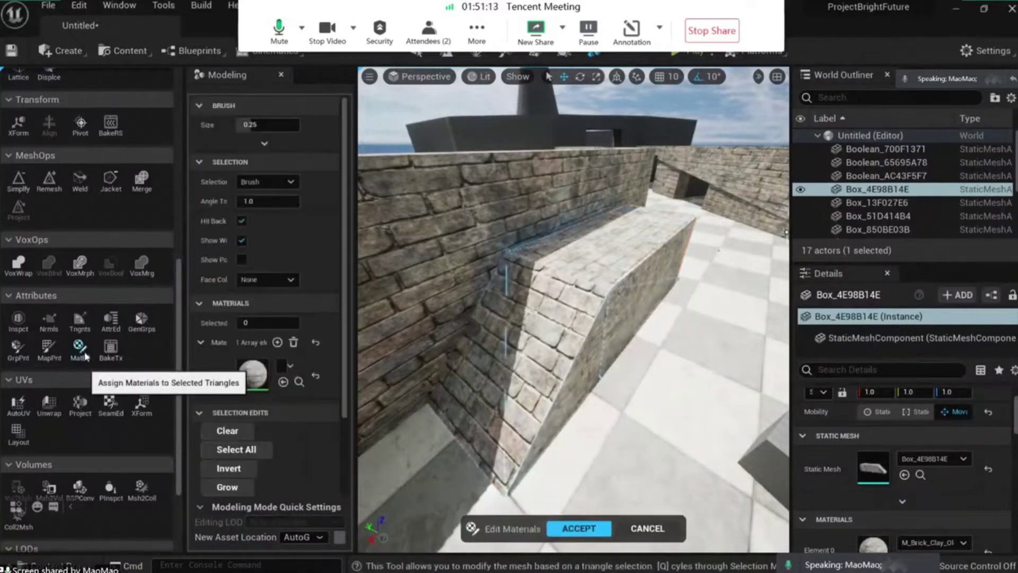
{"action": "scroll", "coordinate": [250, 292], "scroll_direction": "down", "scroll_amount": 3}
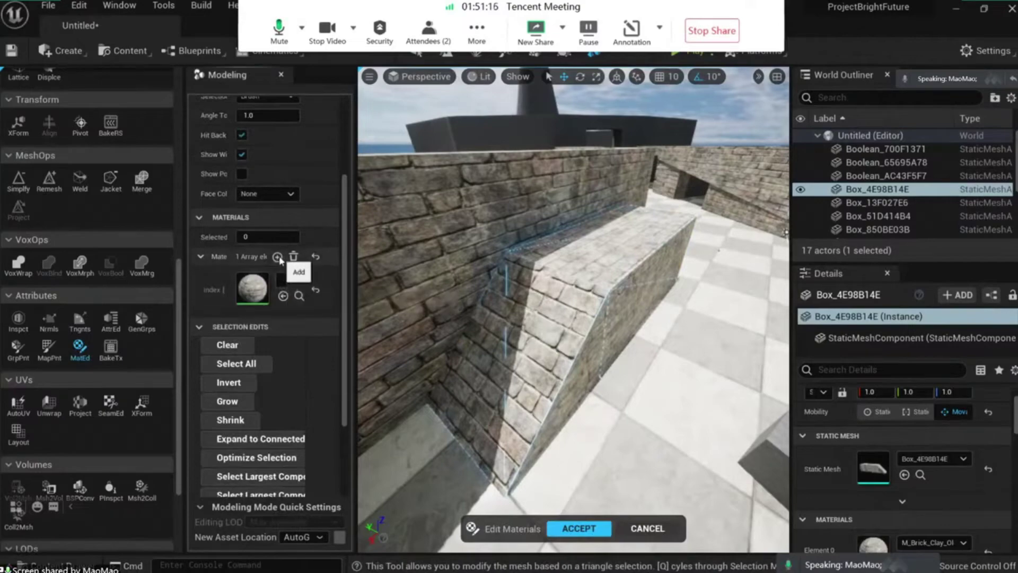
{"action": "left_click", "coordinate": [278, 257]}
{"action": "right_click_drag", "start_coordinate": [465, 345], "coordinate": [485, 359]}
{"action": "key", "text": "ctrl+space"}
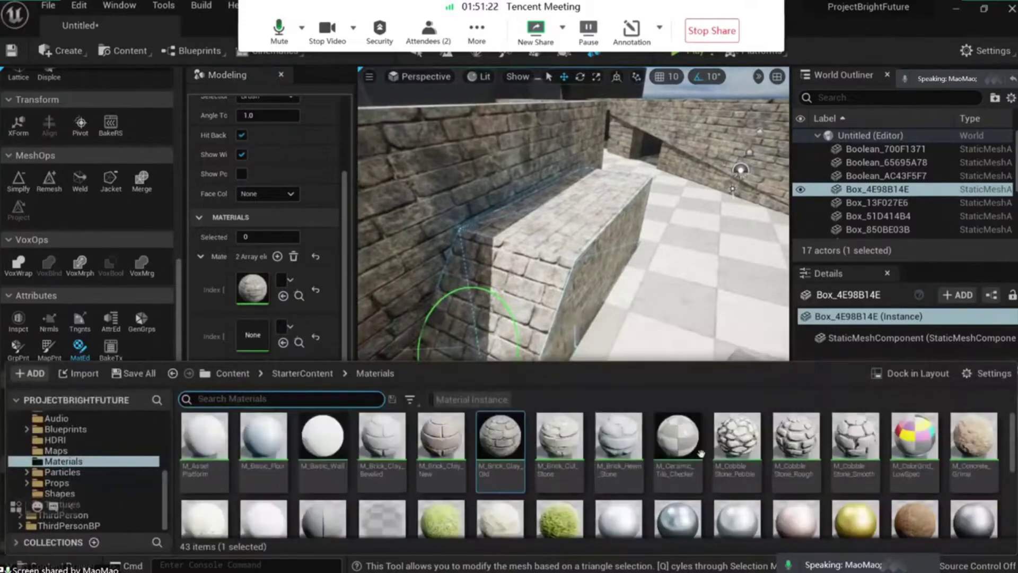
{"action": "left_click_drag", "start_coordinate": [690, 450], "coordinate": [246, 343]}
{"action": "right_click_drag", "start_coordinate": [413, 270], "coordinate": [395, 247]}
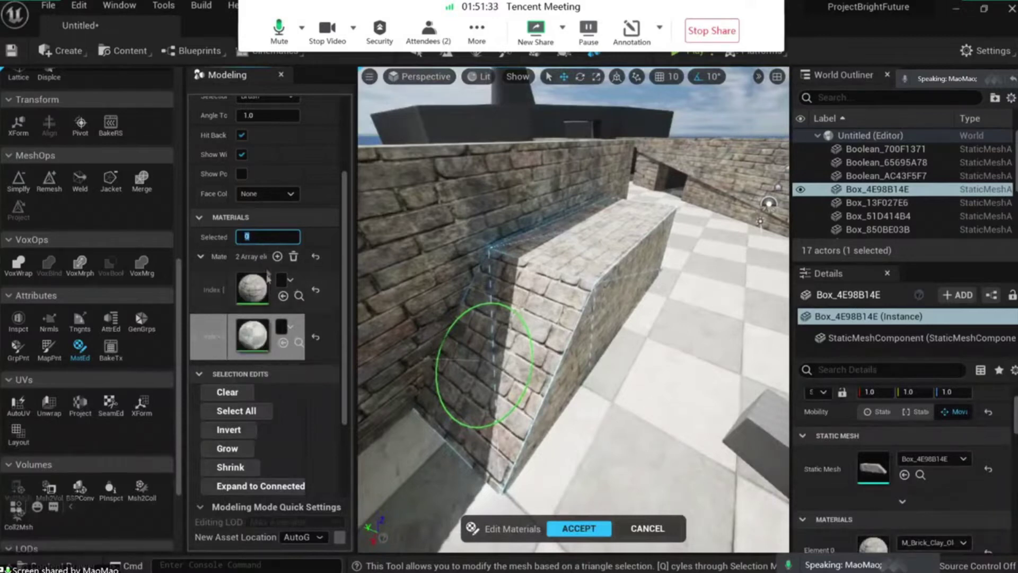
{"action": "key", "text": "Return"}
{"action": "left_click", "coordinate": [213, 294]}
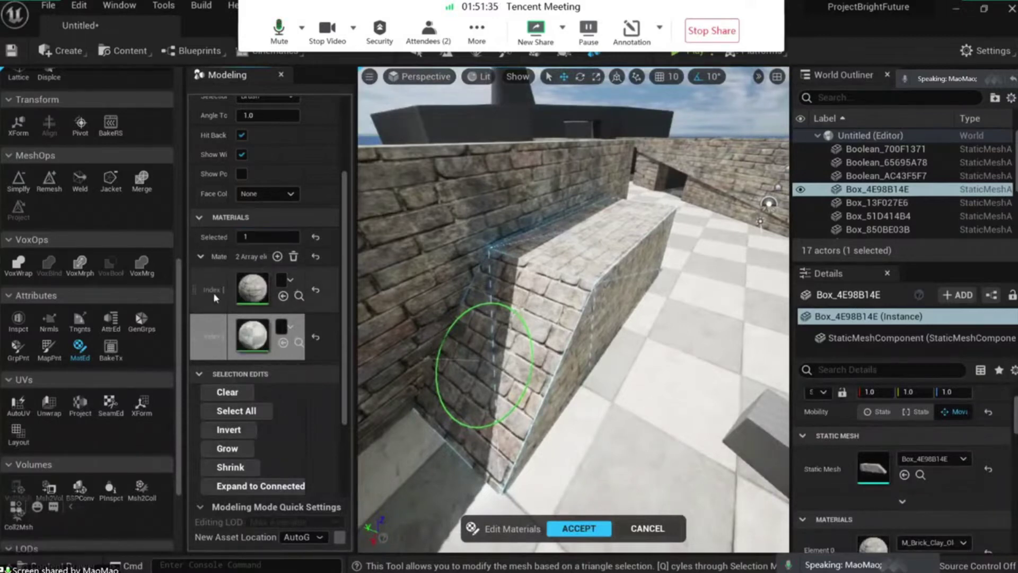
Brush-select the sloped front face and the top face of the box
{"action": "scroll", "coordinate": [308, 300], "scroll_direction": "down", "scroll_amount": 3}
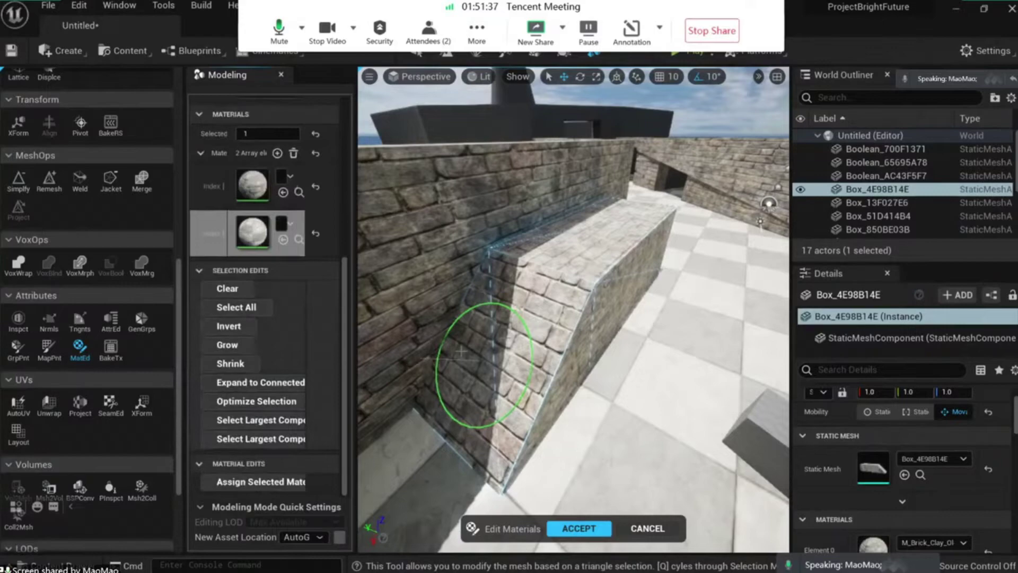
{"action": "mouse_move", "coordinate": [461, 351]}
{"action": "right_mouse_down"}
{"action": "mouse_move", "coordinate": [499, 368]}
{"action": "mouse_move", "coordinate": [493, 326]}
{"action": "mouse_move", "coordinate": [504, 337]}
{"action": "right_mouse_up"}
{"action": "left_click_drag", "start_coordinate": [520, 351], "coordinate": [547, 249]}
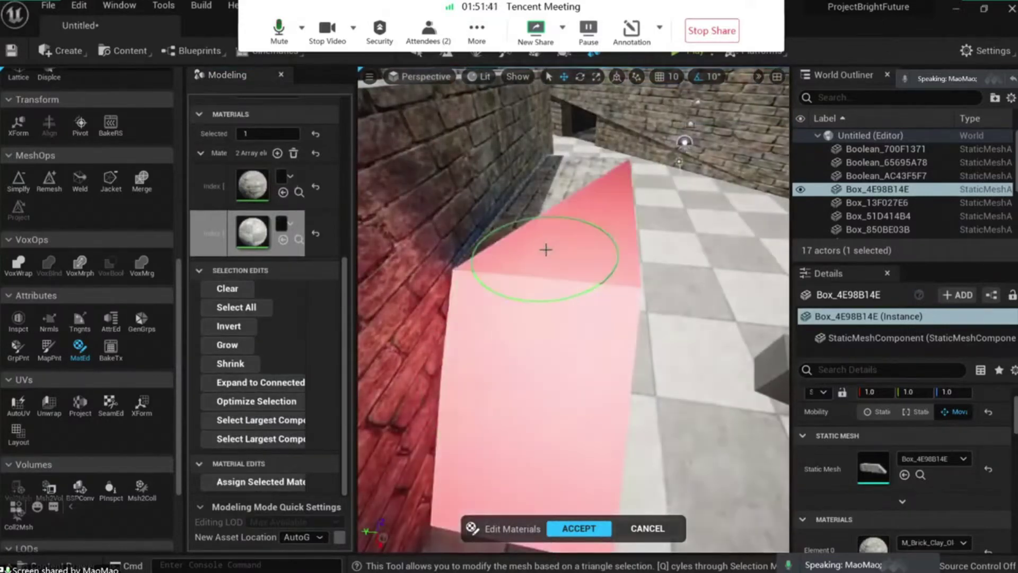
{"action": "left_click_drag", "start_coordinate": [558, 187], "coordinate": [560, 182]}
{"action": "right_click_drag", "start_coordinate": [560, 183], "coordinate": [570, 220]}
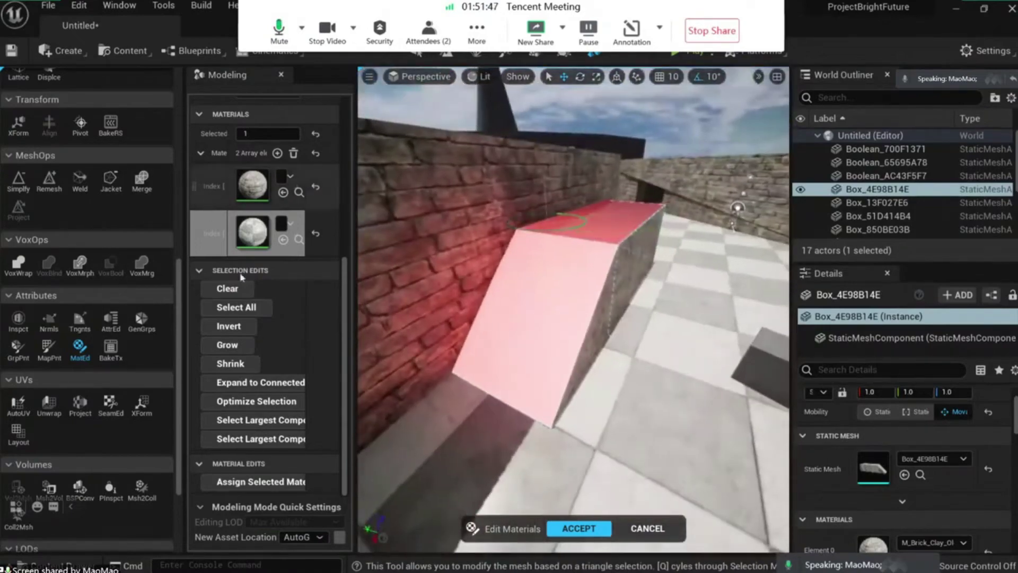
Assign the selected checker tile material to the chosen faces and accept the material edit
{"action": "left_click", "coordinate": [293, 489]}
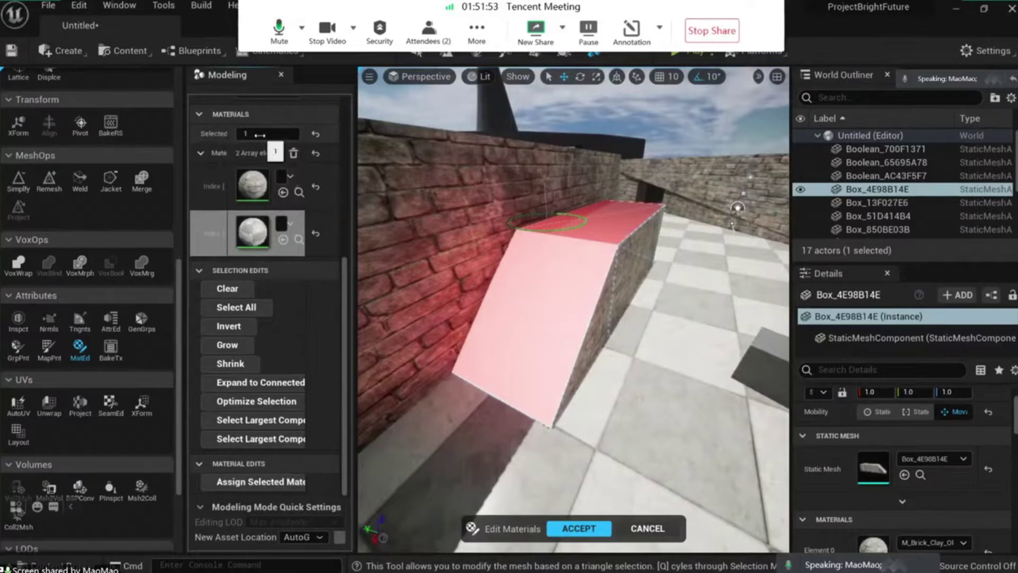
{"action": "mouse_move", "coordinate": [535, 393]}
{"action": "right_mouse_down"}
{"action": "mouse_move", "coordinate": [519, 419]}
{"action": "mouse_move", "coordinate": [541, 406]}
{"action": "right_mouse_up"}
{"action": "left_click", "coordinate": [291, 485]}
{"action": "mouse_move", "coordinate": [527, 372]}
{"action": "right_mouse_down"}
{"action": "mouse_move", "coordinate": [551, 347]}
{"action": "mouse_move", "coordinate": [538, 366]}
{"action": "right_mouse_up"}
{"action": "left_click", "coordinate": [582, 529]}
{"action": "right_click_drag", "start_coordinate": [599, 529], "coordinate": [530, 424]}
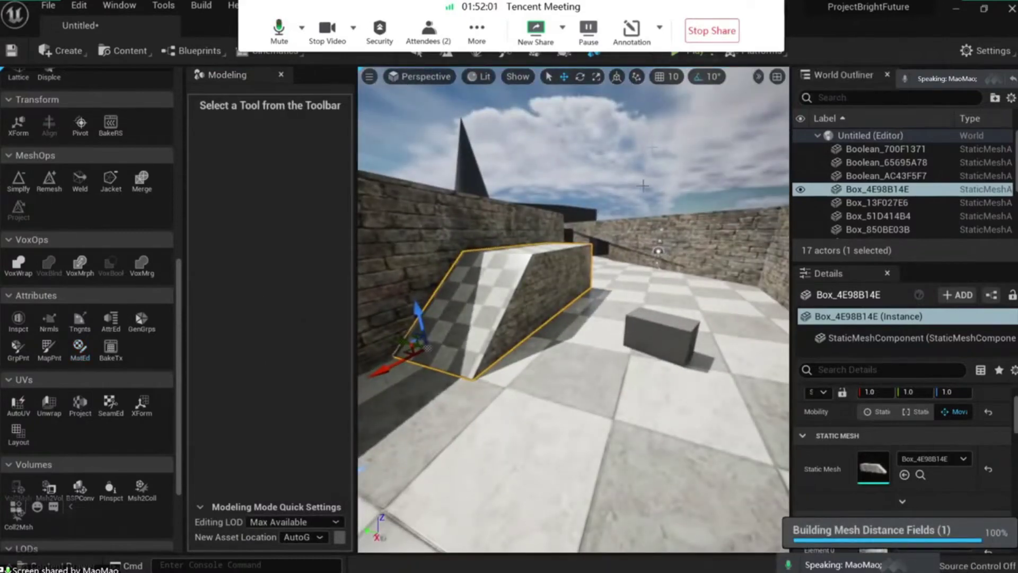
Play the level to walk over the checker-tiled slope and look around the brick walls, then stop playing
{"action": "right_click_drag", "start_coordinate": [638, 280], "coordinate": [618, 289]}
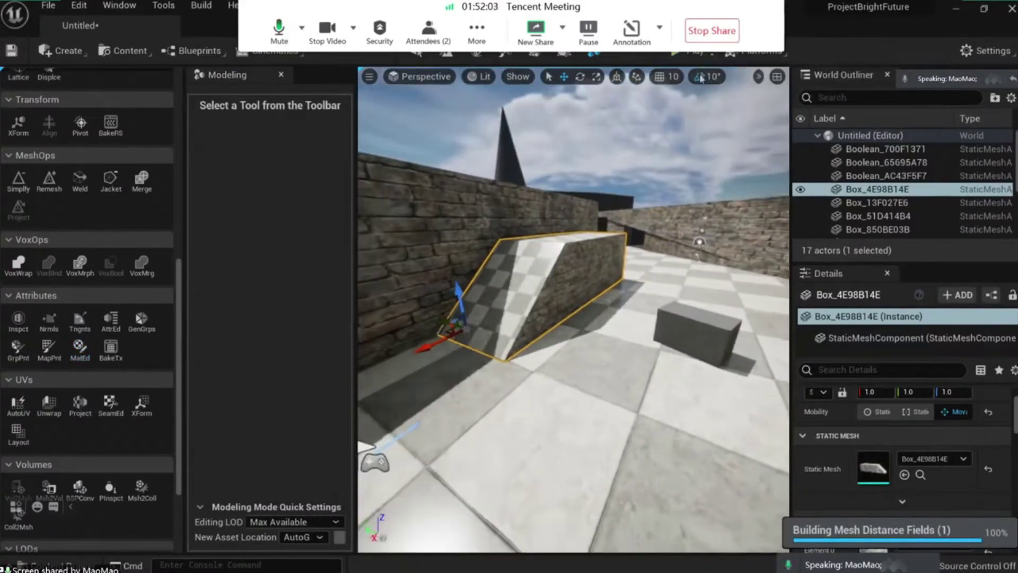
{"action": "left_click", "coordinate": [694, 57]}
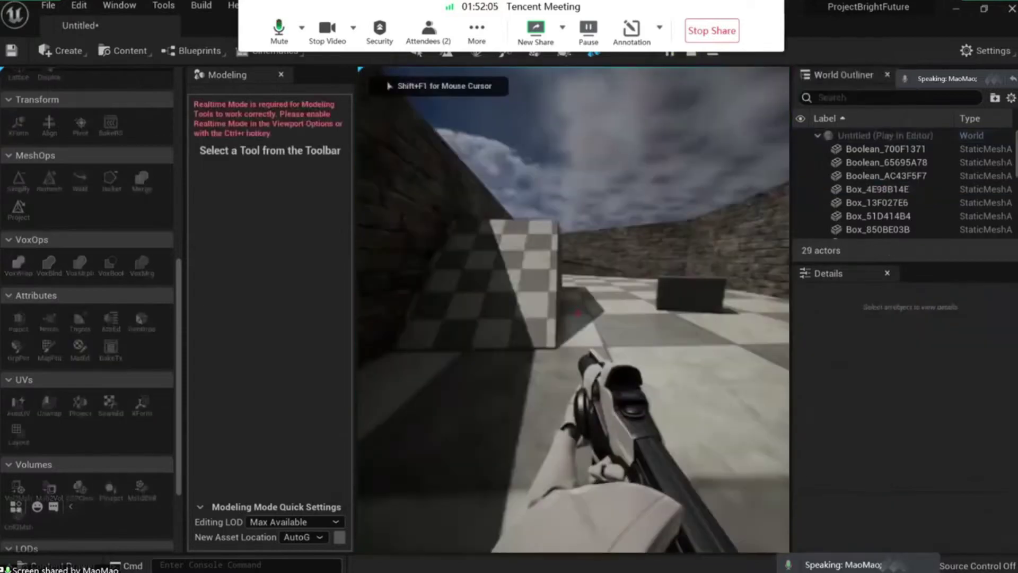
{"action": "key", "text": "w"}
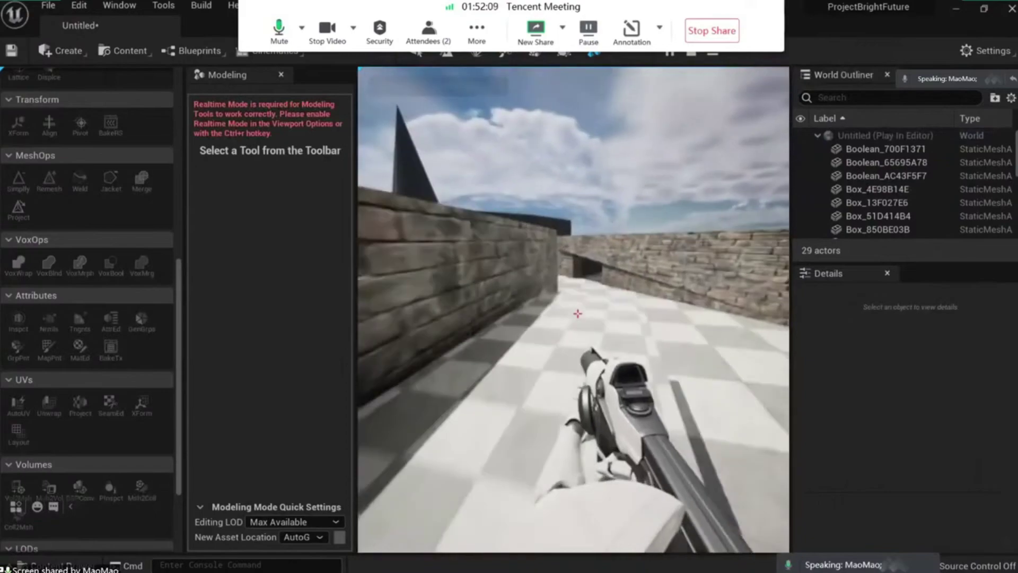
{"action": "key", "text": "w"}
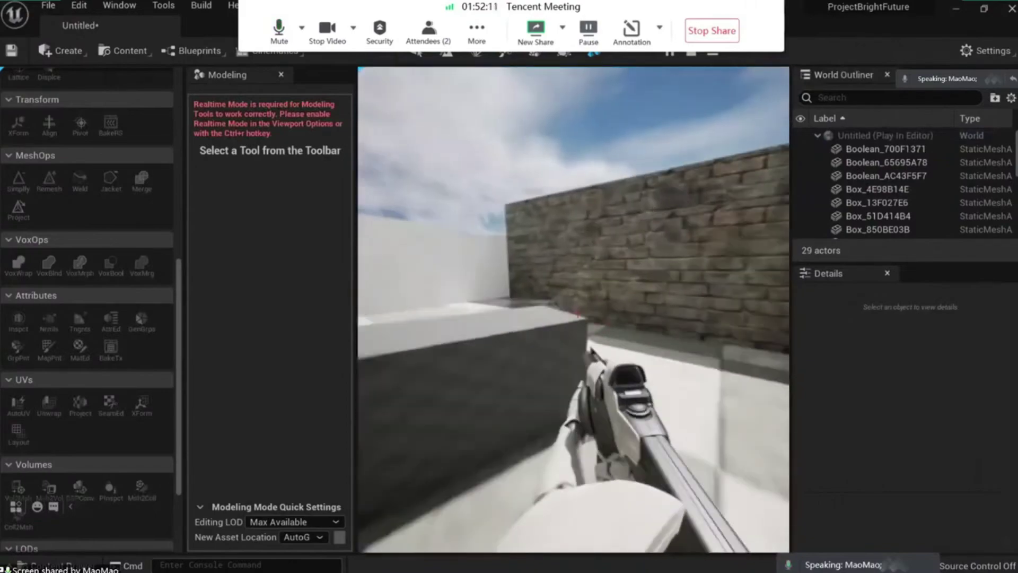
{"action": "key", "text": "Escape"}
Apply other StarterContent brick and stone materials to the surrounding walls, including trying M_CobbleStone_Rough on the clay brick wall
{"action": "right_click_drag", "start_coordinate": [660, 371], "coordinate": [711, 365]}
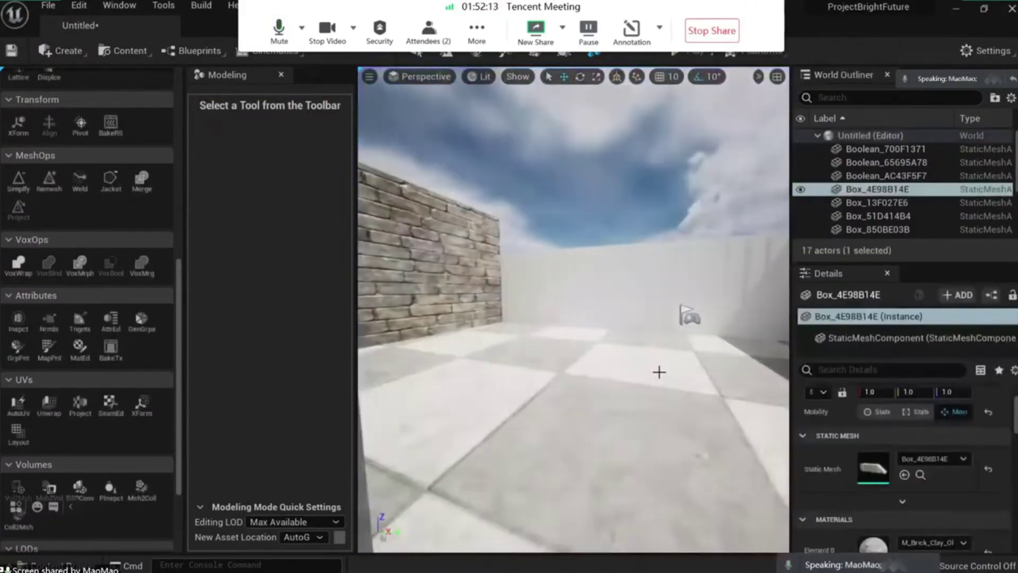
{"action": "key", "text": "ctrl+space"}
{"action": "left_click_drag", "start_coordinate": [597, 302], "coordinate": [615, 310]}
{"action": "right_click_drag", "start_coordinate": [620, 322], "coordinate": [552, 328]}
{"action": "key", "text": "ctrl+space"}
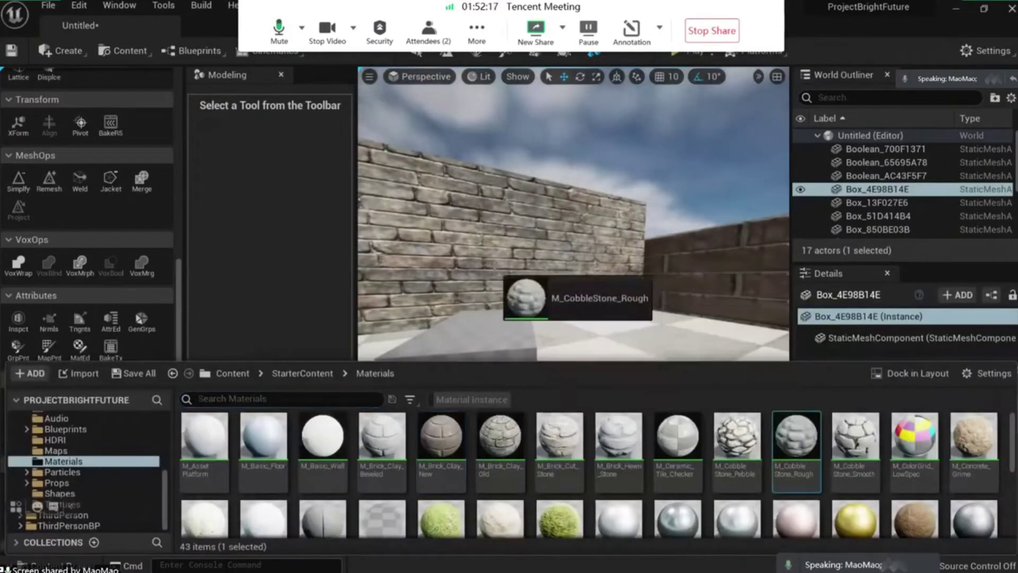
{"action": "left_click_drag", "start_coordinate": [496, 268], "coordinate": [492, 268]}
{"action": "right_click_drag", "start_coordinate": [492, 271], "coordinate": [414, 340]}
{"action": "key", "text": "ctrl+space"}
{"action": "left_click_drag", "start_coordinate": [665, 247], "coordinate": [670, 252]}
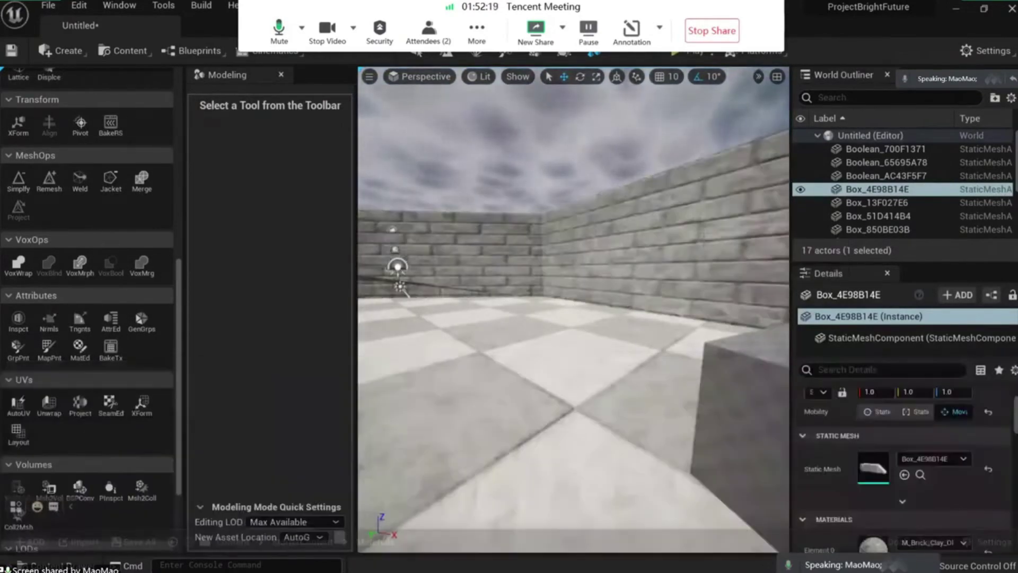
Try M_AssetPlatform, M_Basic_Floor and M_Basic_Wall in turn on the surrounding boundary wall
{"action": "right_click_drag", "start_coordinate": [673, 307], "coordinate": [585, 325]}
{"action": "key", "text": "ctrl+space"}
{"action": "scroll", "coordinate": [275, 450], "scroll_direction": "down", "scroll_amount": 2}
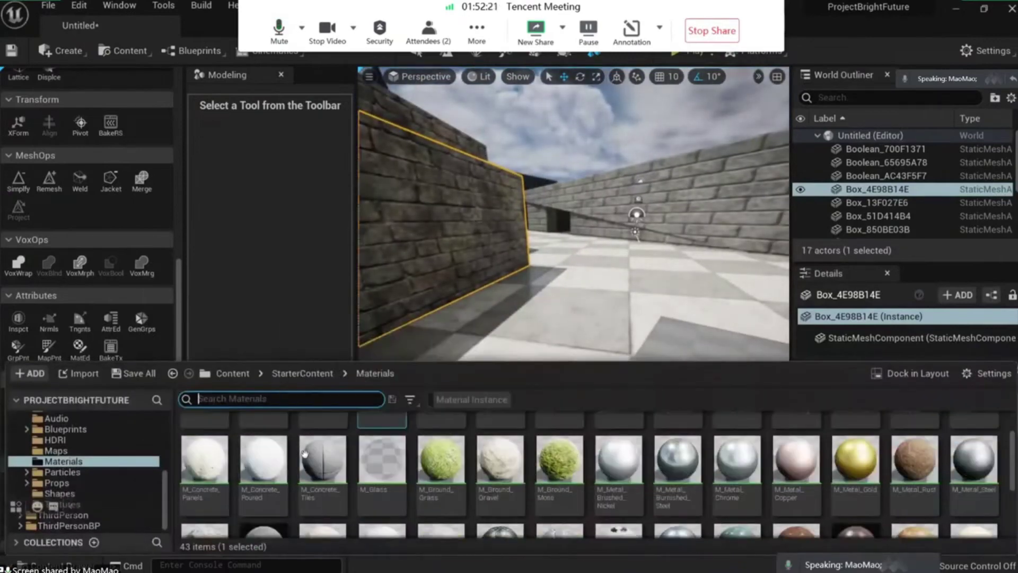
{"action": "scroll", "coordinate": [210, 478], "scroll_direction": "up", "scroll_amount": 2}
{"action": "left_click_drag", "start_coordinate": [211, 472], "coordinate": [716, 229]}
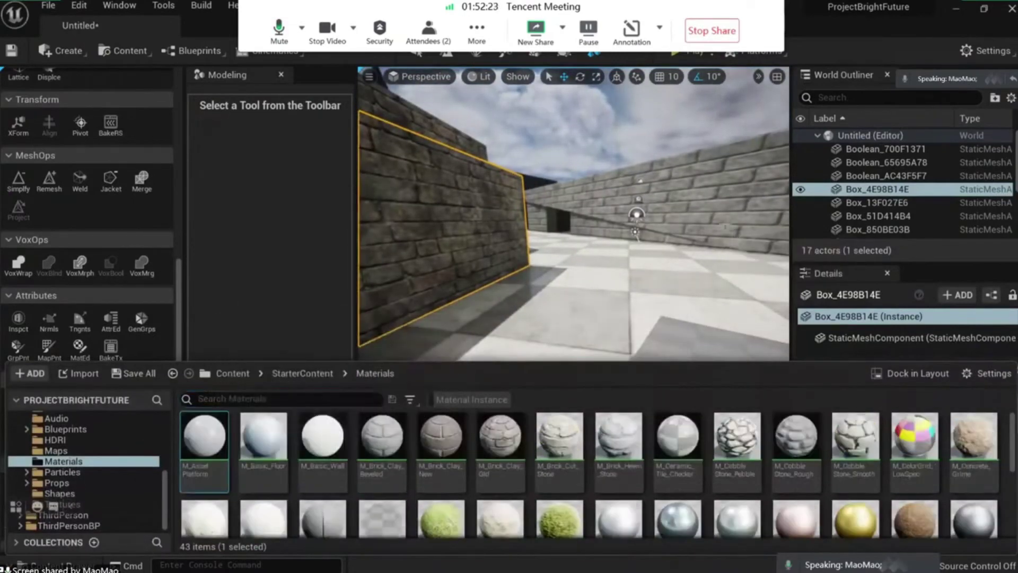
{"action": "right_click_drag", "start_coordinate": [716, 229], "coordinate": [777, 206]}
{"action": "key", "text": "ctrl+space"}
{"action": "left_click_drag", "start_coordinate": [276, 449], "coordinate": [528, 223]}
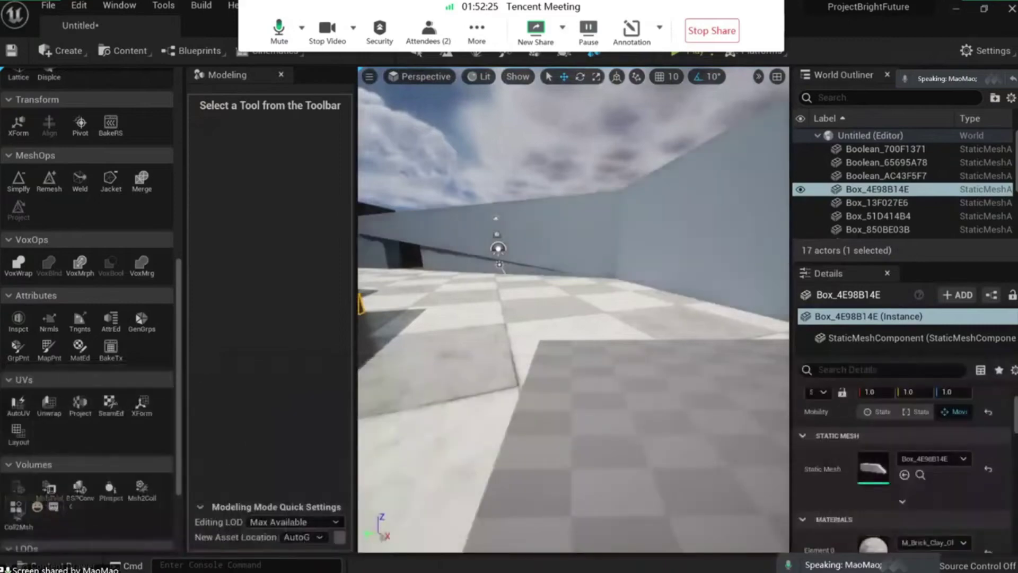
{"action": "key", "text": "ctrl+space"}
{"action": "left_click_drag", "start_coordinate": [597, 255], "coordinate": [596, 255]}
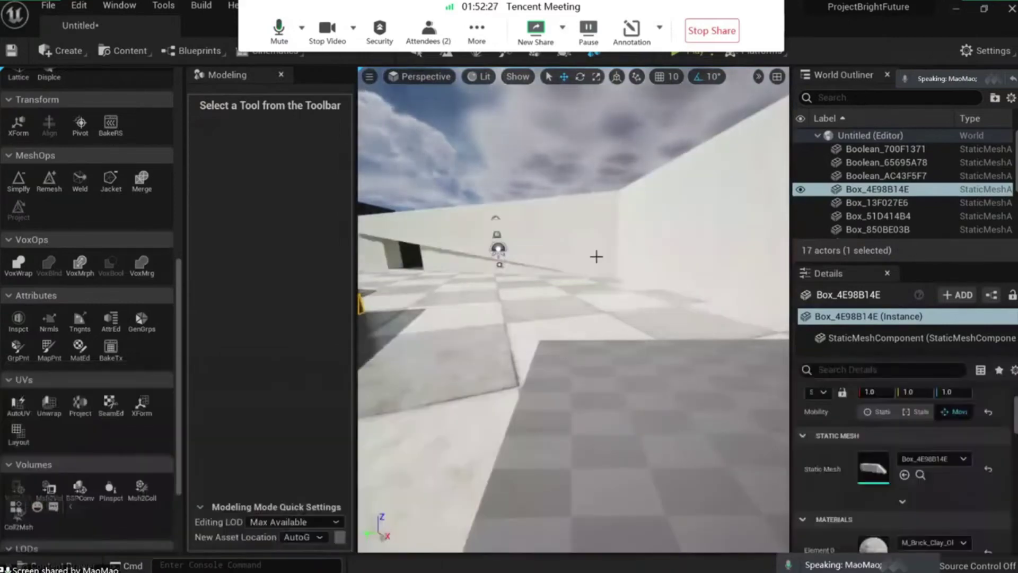
Apply M_Concrete_Tiles to the surrounding boundary wall, the sloped box's clay brick faces and the tall brick wall behind the box
{"action": "key", "text": "ctrl+space"}
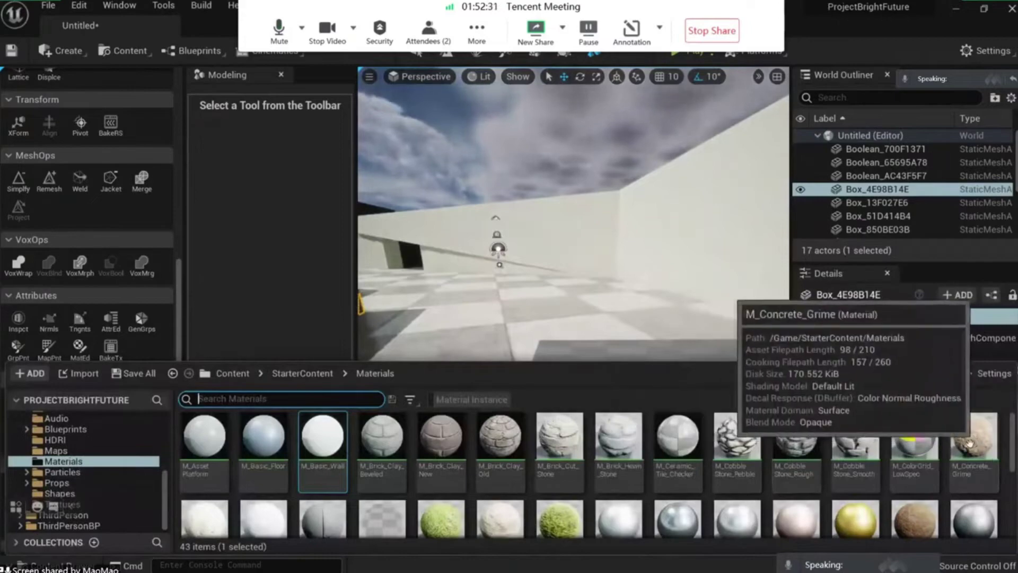
{"action": "scroll", "coordinate": [554, 511], "scroll_direction": "down", "scroll_amount": 1}
{"action": "left_click_drag", "start_coordinate": [336, 492], "coordinate": [594, 253]}
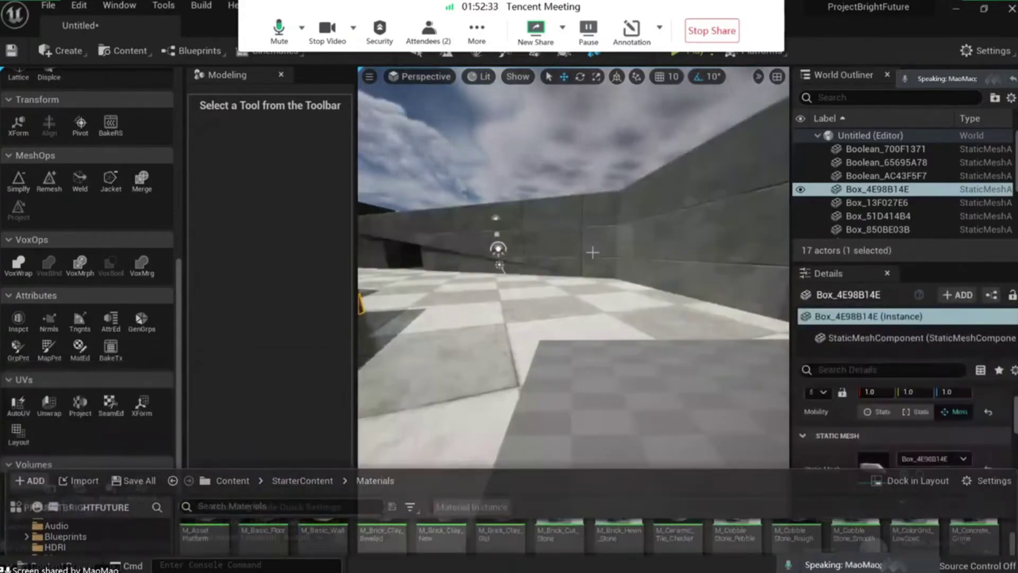
{"action": "right_click_drag", "start_coordinate": [593, 252], "coordinate": [562, 265]}
{"action": "right_click_drag", "start_coordinate": [536, 309], "coordinate": [530, 308]}
{"action": "key", "text": "ctrl+space"}
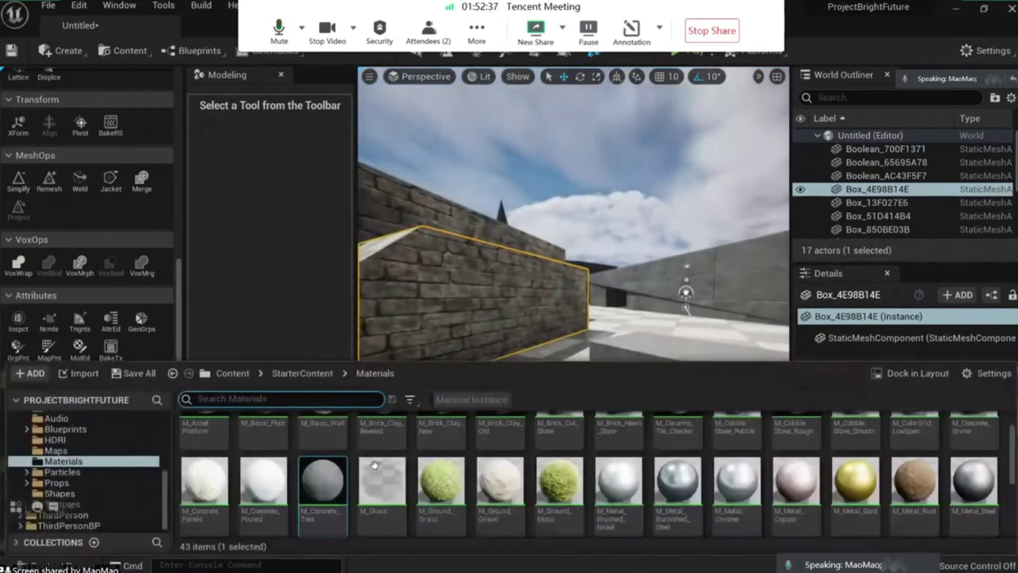
{"action": "left_click_drag", "start_coordinate": [500, 330], "coordinate": [499, 322]}
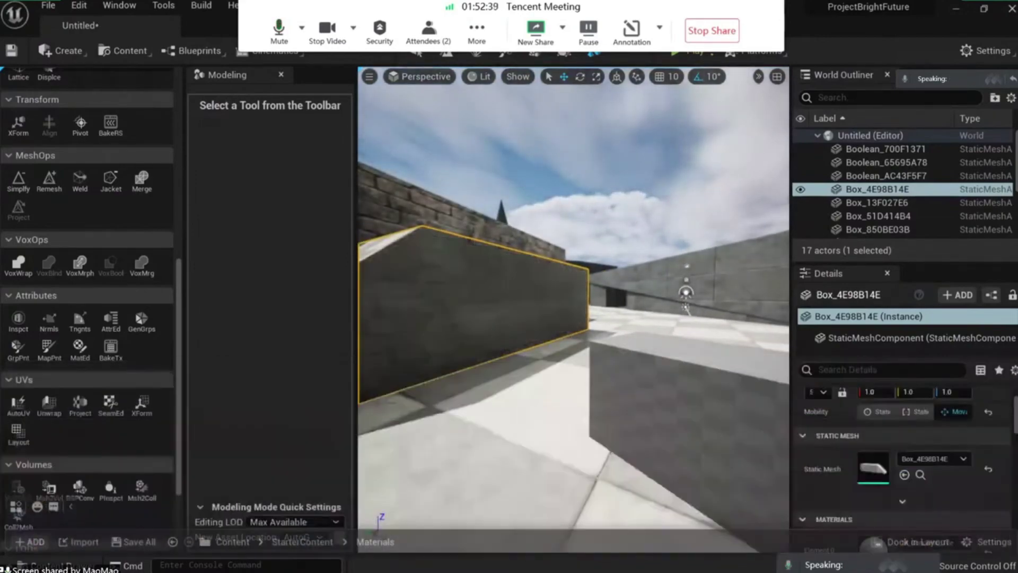
{"action": "right_click_drag", "start_coordinate": [491, 344], "coordinate": [429, 345]}
{"action": "key", "text": "ctrl+space"}
{"action": "left_click_drag", "start_coordinate": [317, 510], "coordinate": [433, 255]}
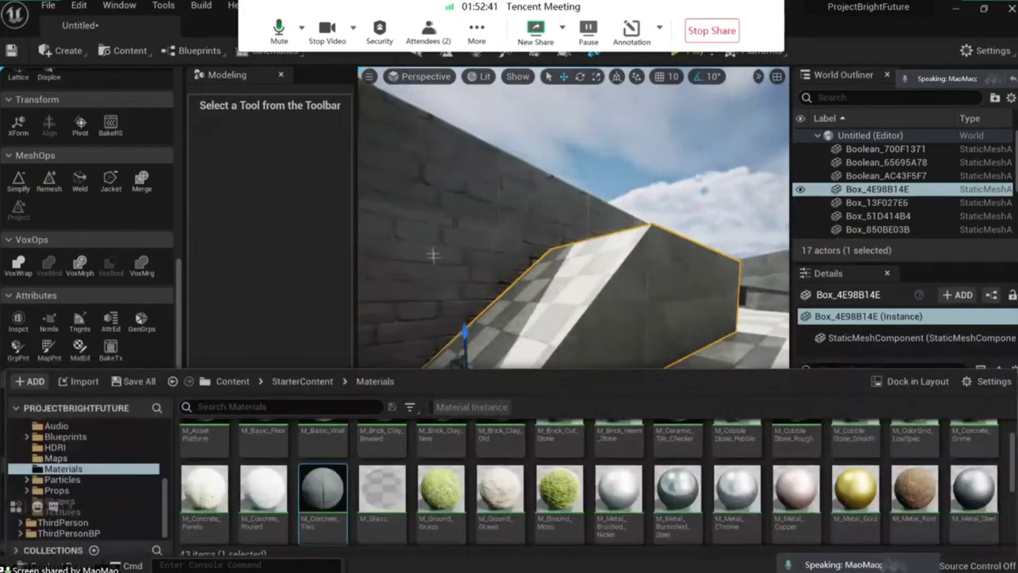
Check the tiled walls in the Unlit view mode and return the viewport to Lit
{"action": "right_click_drag", "start_coordinate": [433, 256], "coordinate": [588, 273]}
{"action": "key", "text": "s"}
{"action": "key", "text": "q"}
{"action": "mouse_move", "coordinate": [429, 268]}
{"action": "right_mouse_down"}
{"action": "mouse_move", "coordinate": [445, 268]}
{"action": "mouse_move", "coordinate": [429, 267]}
{"action": "right_mouse_up"}
{"action": "key", "text": "alt+3"}
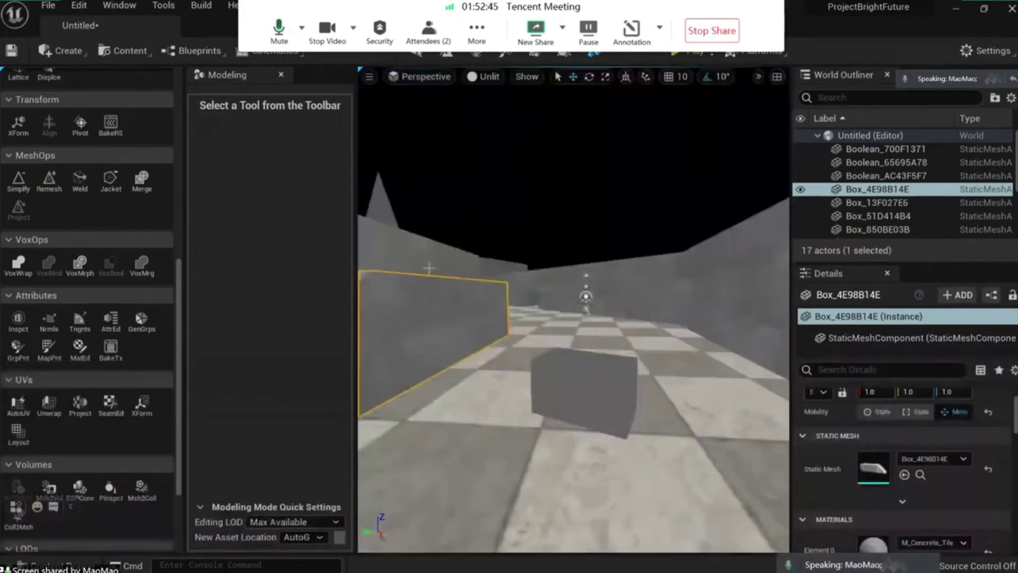
{"action": "key", "text": "alt+4"}
Apply M_Concrete_Tiles to remaining untextured blockout geometry in the level
{"action": "right_click_drag", "start_coordinate": [627, 352], "coordinate": [593, 389]}
{"action": "key", "text": "Escape"}
{"action": "left_click", "coordinate": [618, 369]}
{"action": "key", "text": "w"}
{"action": "key", "text": "ctrl+space"}
{"action": "left_click_drag", "start_coordinate": [593, 283], "coordinate": [593, 285]}
{"action": "right_click_drag", "start_coordinate": [593, 286], "coordinate": [645, 300]}
{"action": "key", "text": "ctrl+space"}
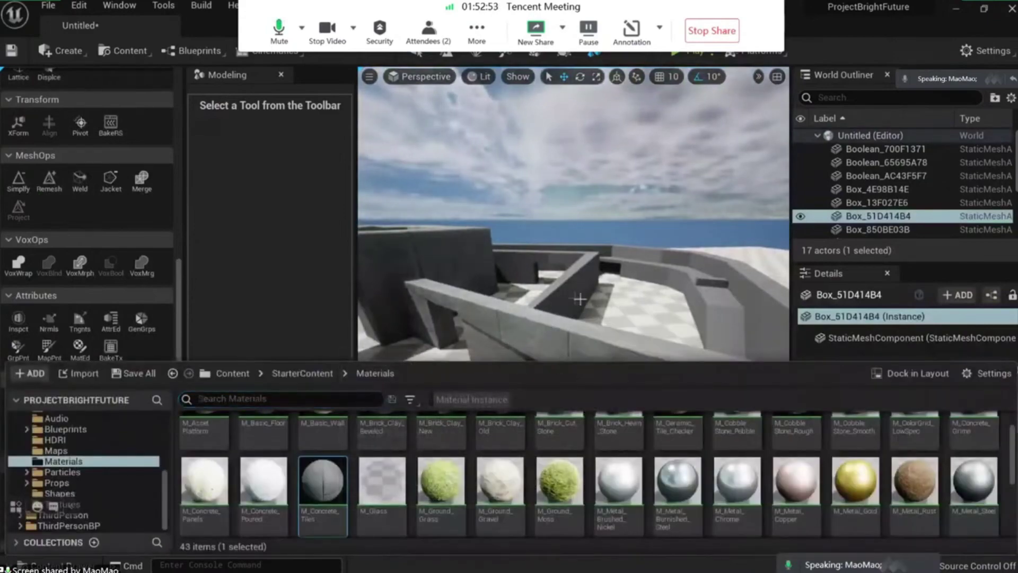
{"action": "right_click_drag", "start_coordinate": [580, 299], "coordinate": [366, 259]}
{"action": "key", "text": "w"}
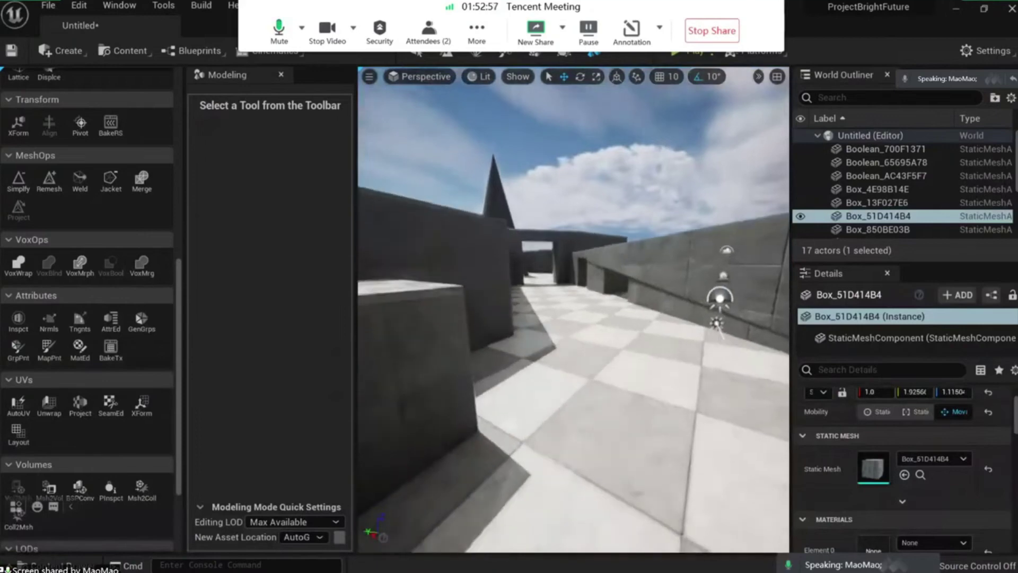
Try a Cylinder UV projection with changed projection dimensions on the octagonal wall around the cone
{"action": "right_click_drag", "start_coordinate": [512, 306], "coordinate": [467, 326]}
{"action": "left_click", "coordinate": [512, 306]}
{"action": "key", "text": "w"}
{"action": "left_click", "coordinate": [82, 405]}
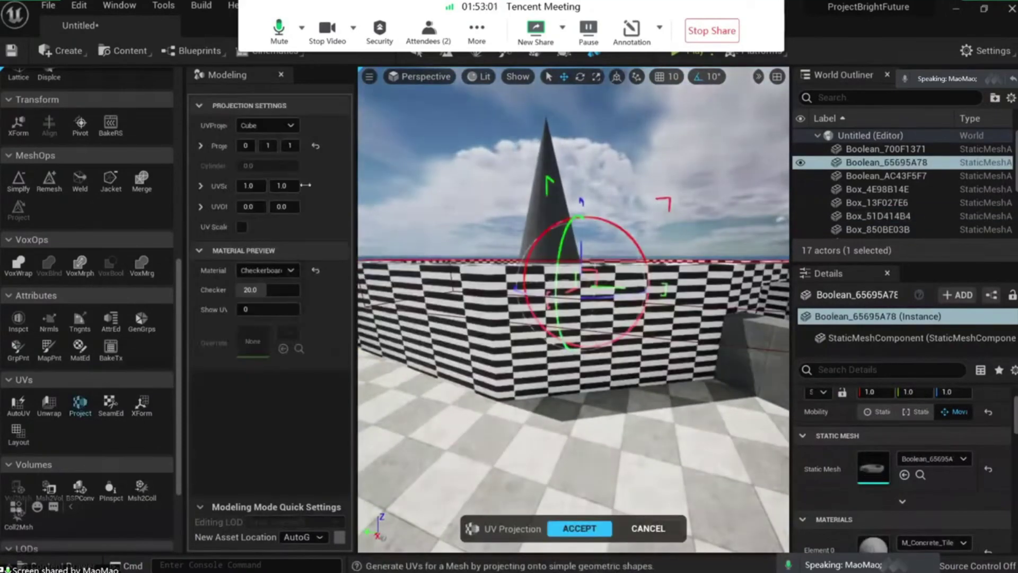
{"action": "left_click", "coordinate": [272, 111]}
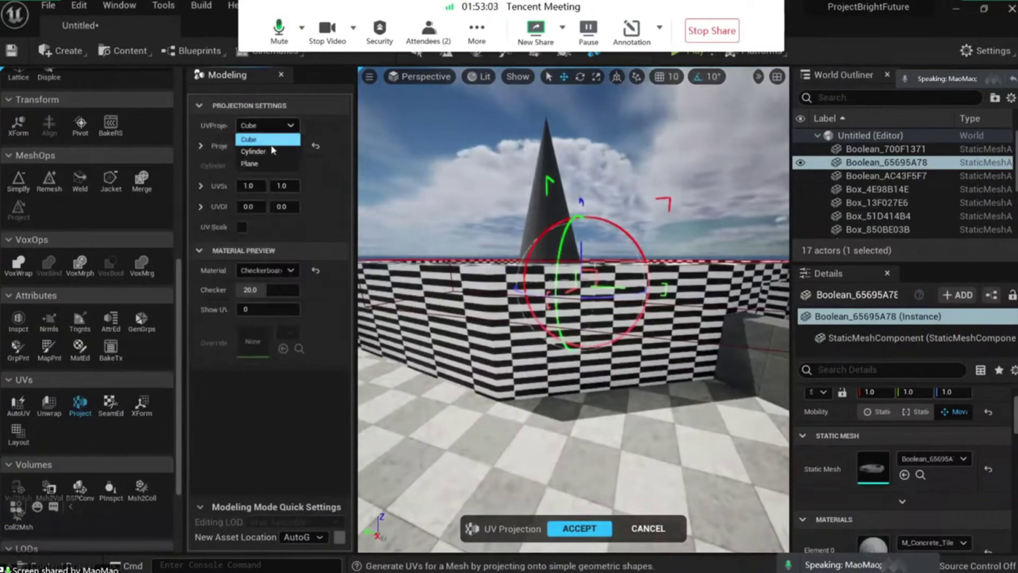
{"action": "left_click", "coordinate": [268, 151]}
{"action": "right_click_drag", "start_coordinate": [451, 241], "coordinate": [461, 297]}
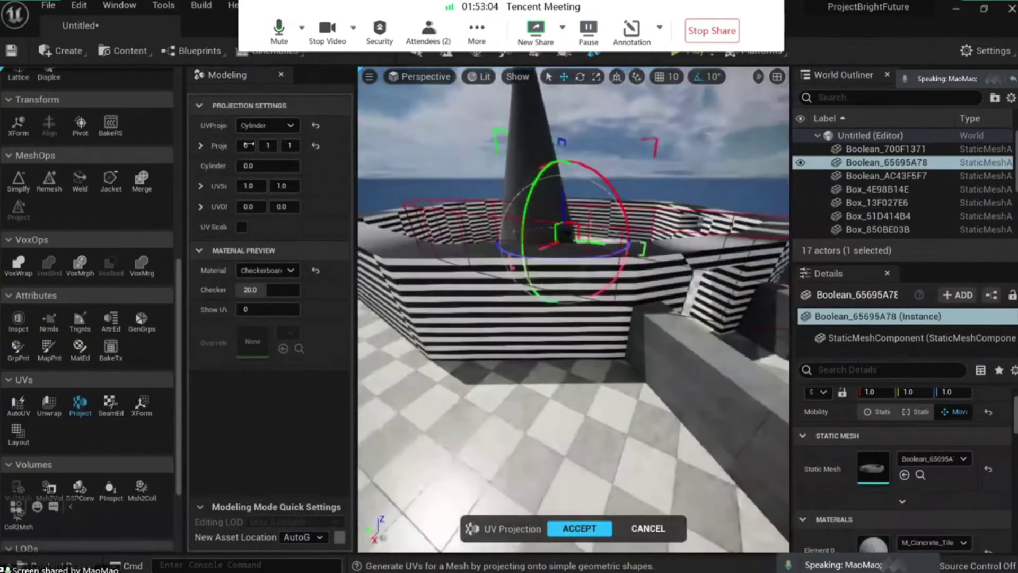
{"action": "left_click", "coordinate": [246, 146]}
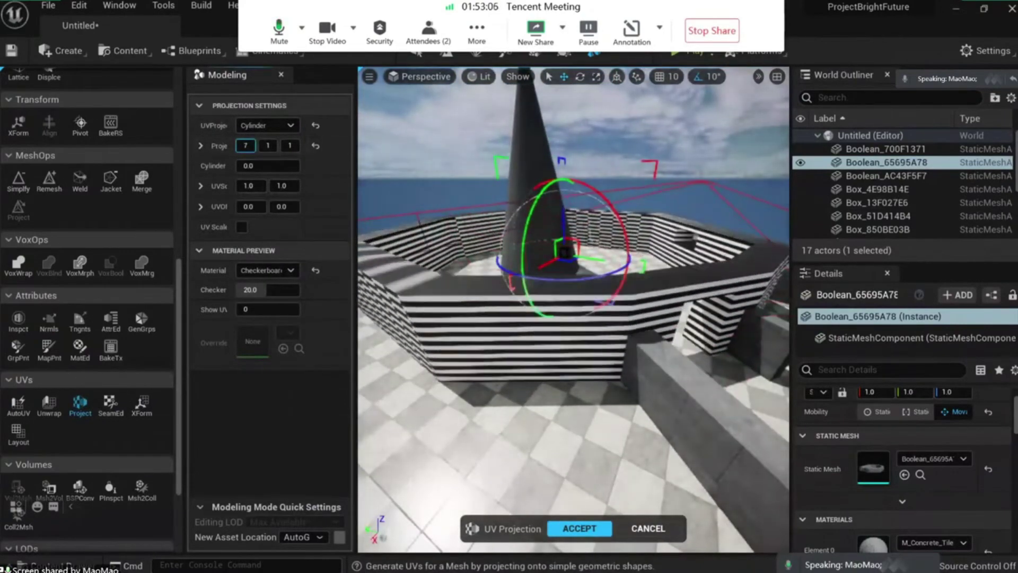
{"action": "type", "text": "3"}
{"action": "left_click", "coordinate": [654, 533]}
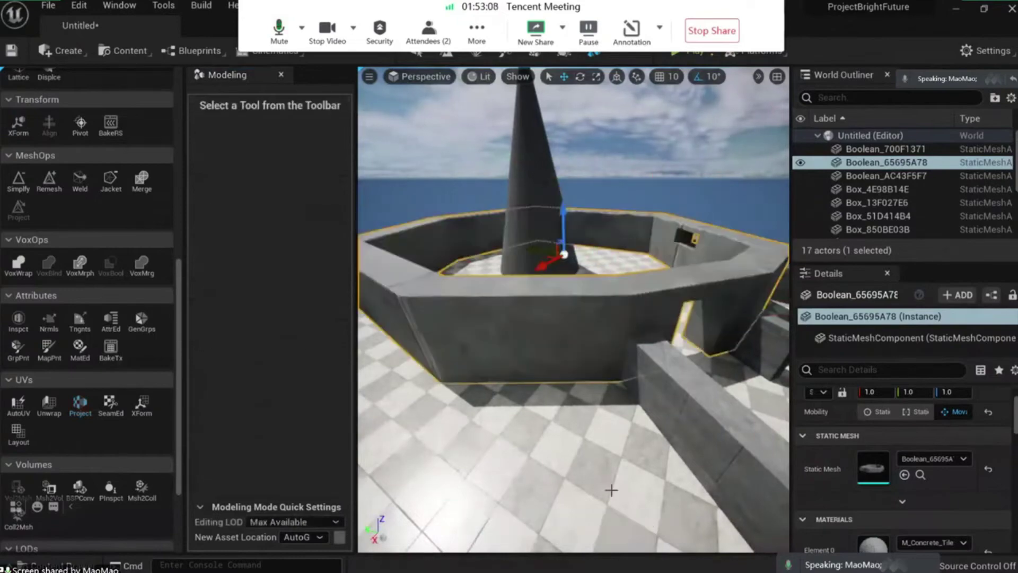
Scale the octagonal wall's UVs by 6 with the UV Layout tool and accept the result
{"action": "key", "text": "w"}
{"action": "right_click_drag", "start_coordinate": [478, 350], "coordinate": [475, 268]}
{"action": "right_click_drag", "start_coordinate": [413, 365], "coordinate": [413, 365]}
{"action": "left_click", "coordinate": [18, 432]}
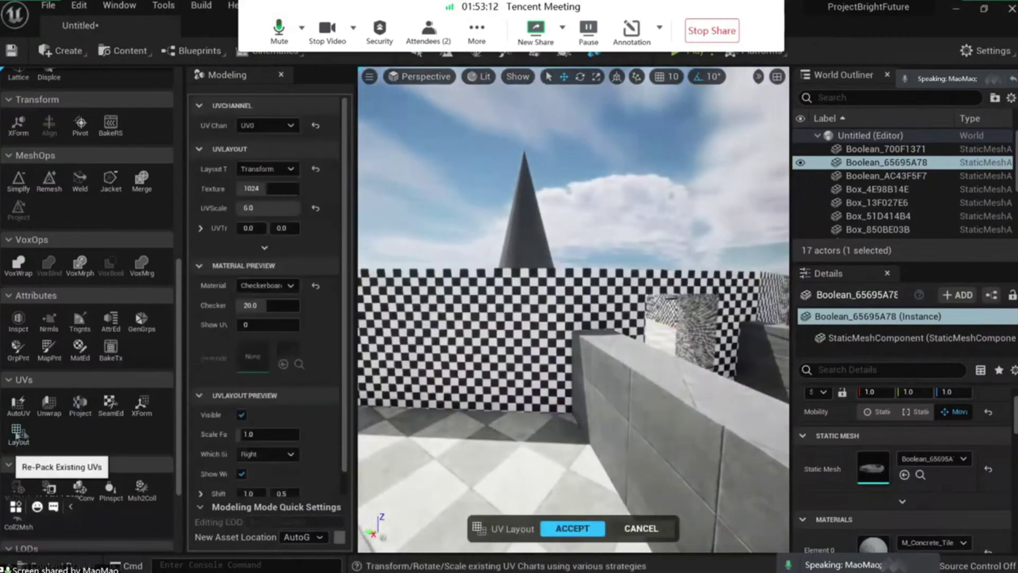
{"action": "right_click_drag", "start_coordinate": [393, 265], "coordinate": [392, 265]}
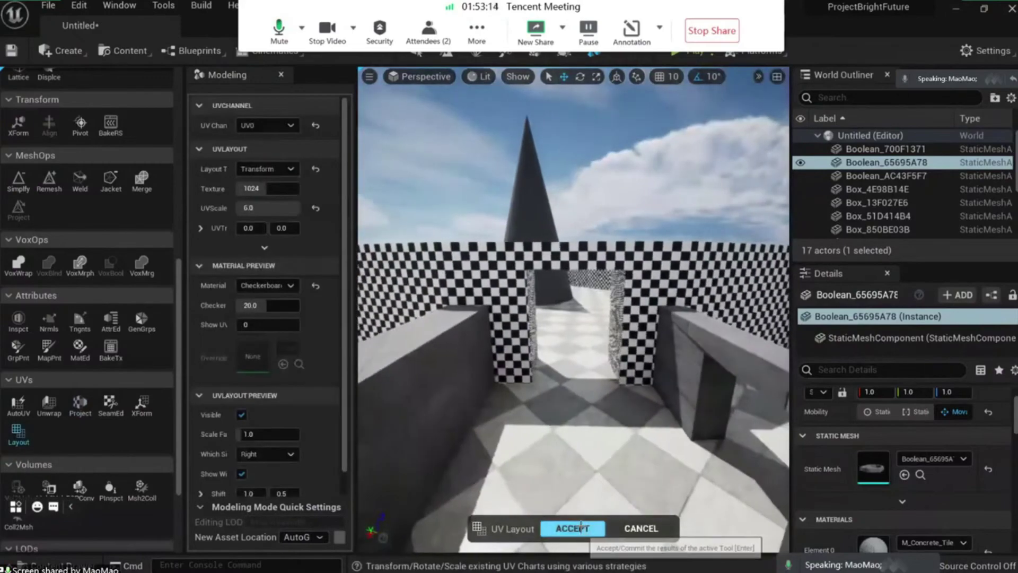
{"action": "left_click", "coordinate": [580, 528]}
Apply a second UV Layout pass with a UV scale of 6 to the octagonal wall and inspect the tiles
{"action": "right_click_drag", "start_coordinate": [530, 318], "coordinate": [530, 318]}
{"action": "left_click", "coordinate": [19, 436]}
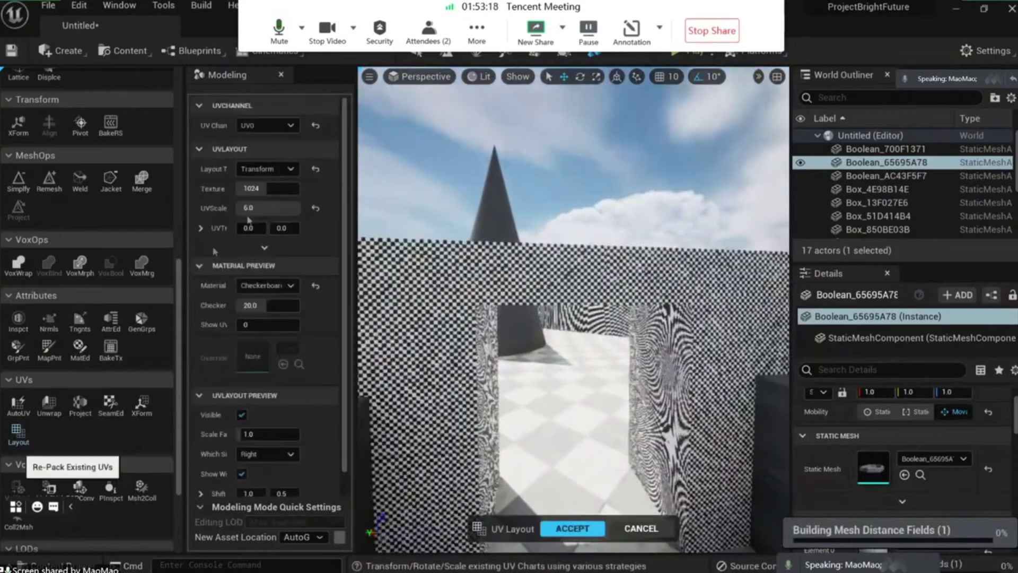
{"action": "left_click", "coordinate": [261, 208]}
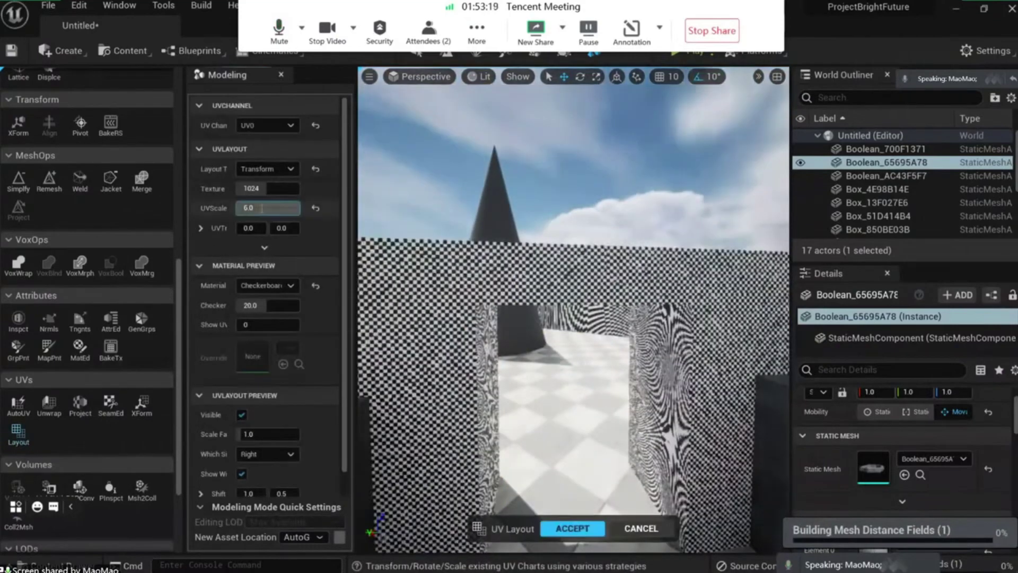
{"action": "left_click", "coordinate": [576, 529]}
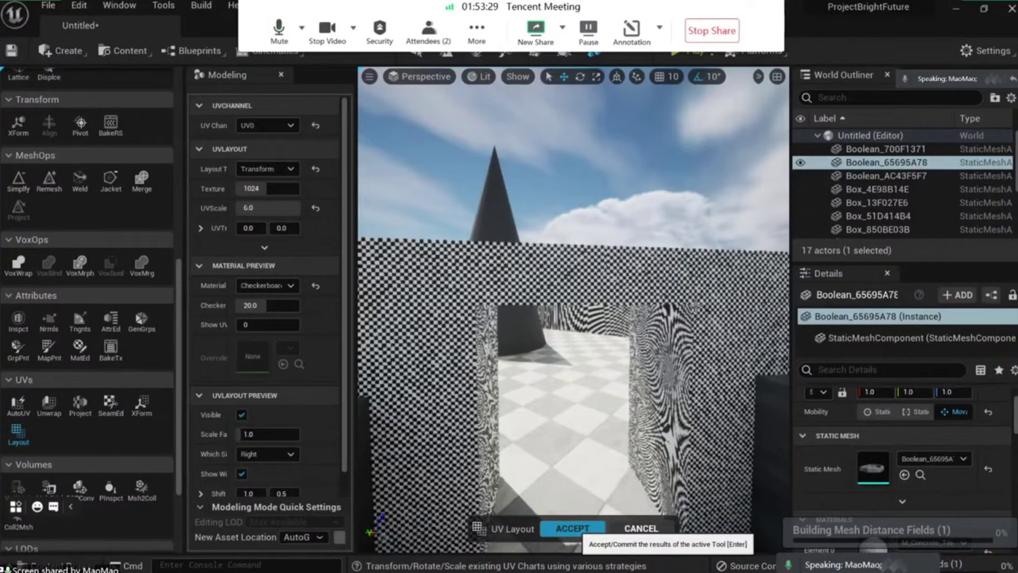
{"action": "left_click", "coordinate": [696, 306]}
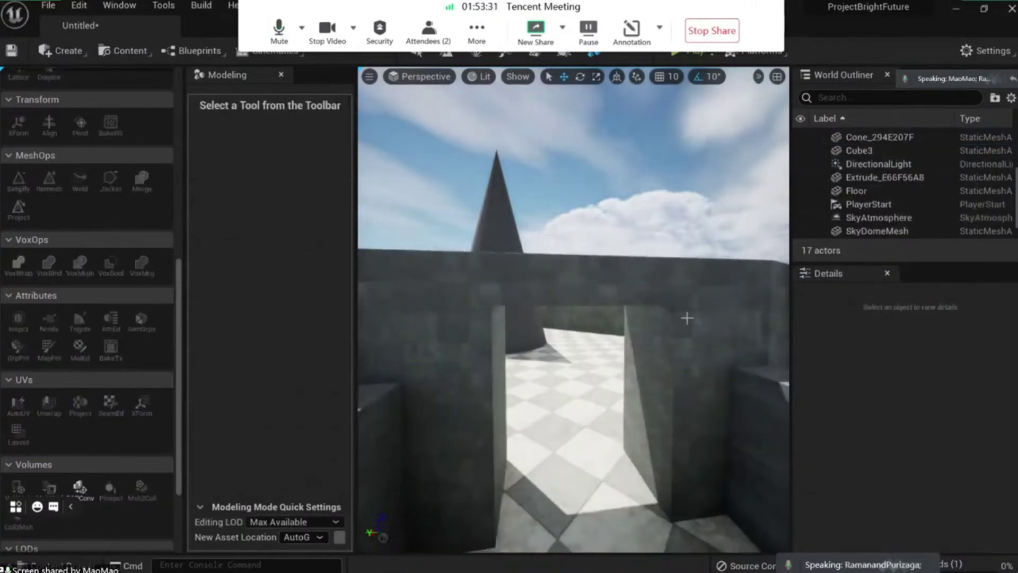
{"action": "key", "text": "a"}
{"action": "right_click_drag", "start_coordinate": [687, 317], "coordinate": [627, 361]}
{"action": "middle_click_drag", "start_coordinate": [626, 362], "coordinate": [606, 354]}
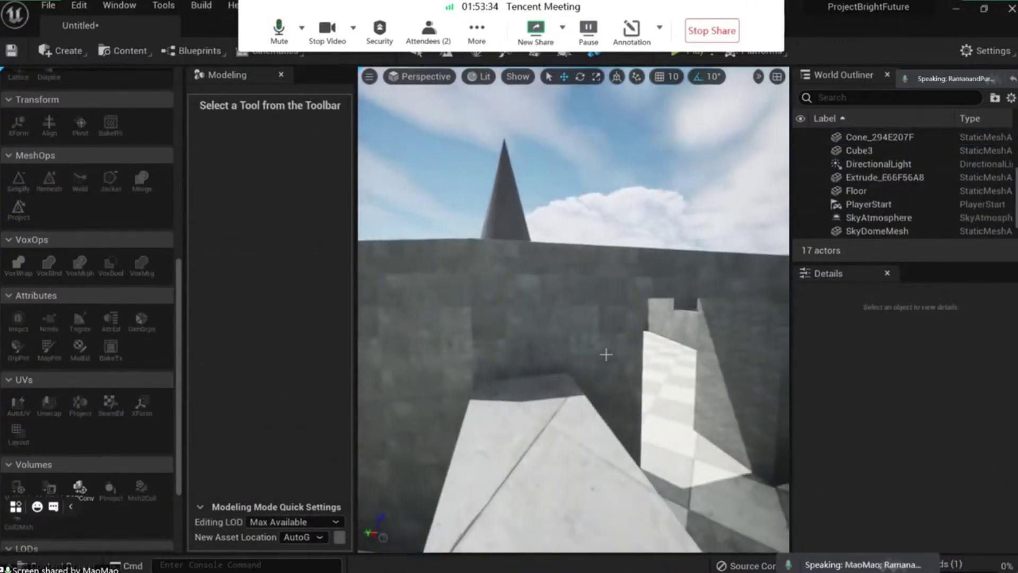
{"action": "left_click", "coordinate": [607, 354]}
{"action": "mouse_move", "coordinate": [607, 354]}
{"action": "right_mouse_down"}
{"action": "mouse_move", "coordinate": [605, 371]}
{"action": "mouse_move", "coordinate": [597, 357]}
{"action": "mouse_move", "coordinate": [607, 348]}
{"action": "right_mouse_up"}
Undo the last edits to the octagonal wall
{"action": "key", "text": "ctrl+z"}
{"action": "key", "text": "ctrl+z"}
{"action": "key", "text": "ctrl+z"}
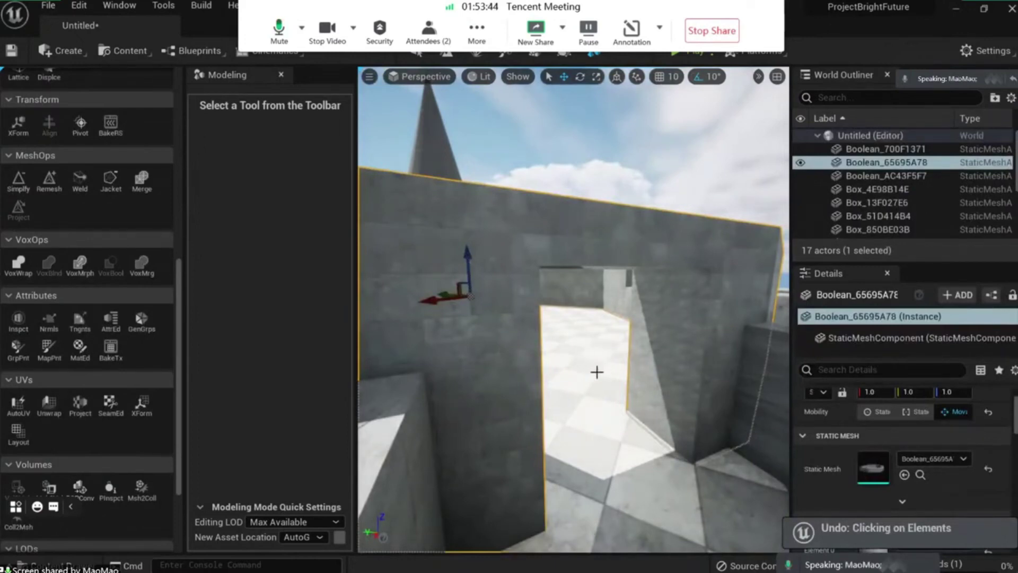
{"action": "right_click", "coordinate": [596, 371]}
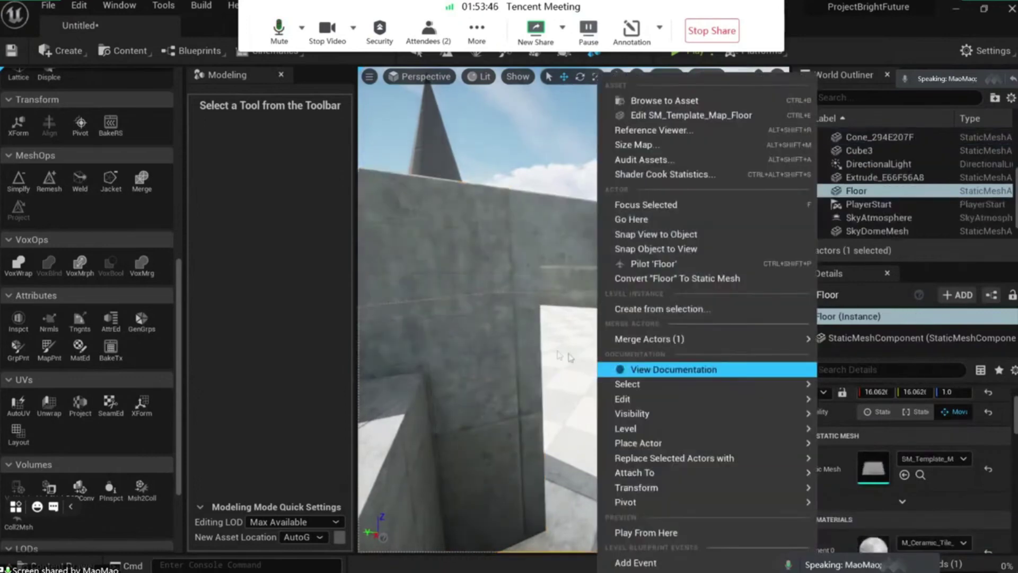
{"action": "mouse_move", "coordinate": [642, 339]}
{"action": "type", "text": "s"}
{"action": "key", "text": "s"}
{"action": "right_click_drag", "start_coordinate": [541, 329], "coordinate": [530, 331]}
{"action": "key", "text": "Escape"}
Rescale the octagonal wall's UVs with UV Layout using a UV scale of 2, and accept it
{"action": "left_click", "coordinate": [525, 331]}
{"action": "left_click", "coordinate": [8, 439]}
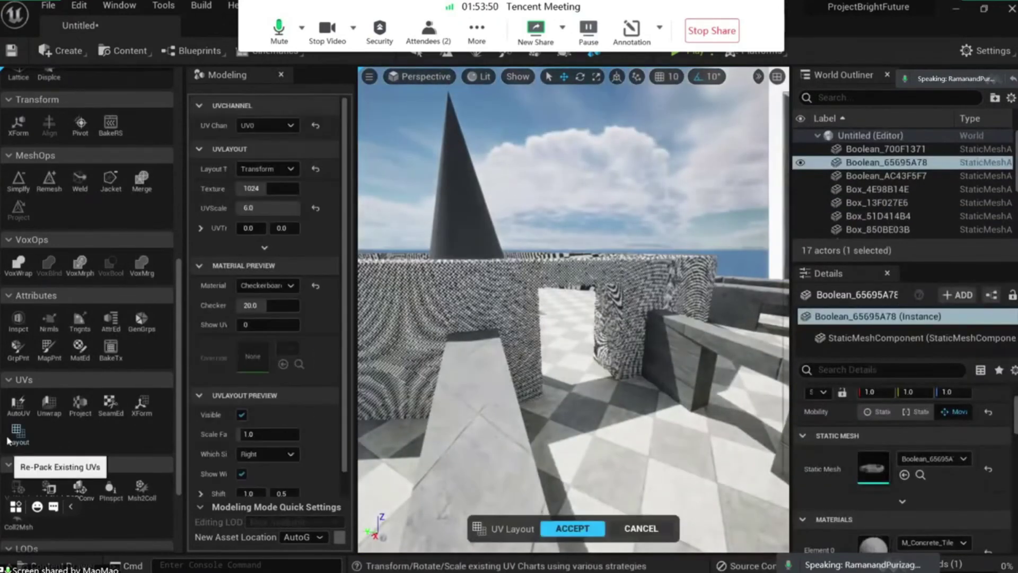
{"action": "type", "text": "2"}
{"action": "key", "text": "Return"}
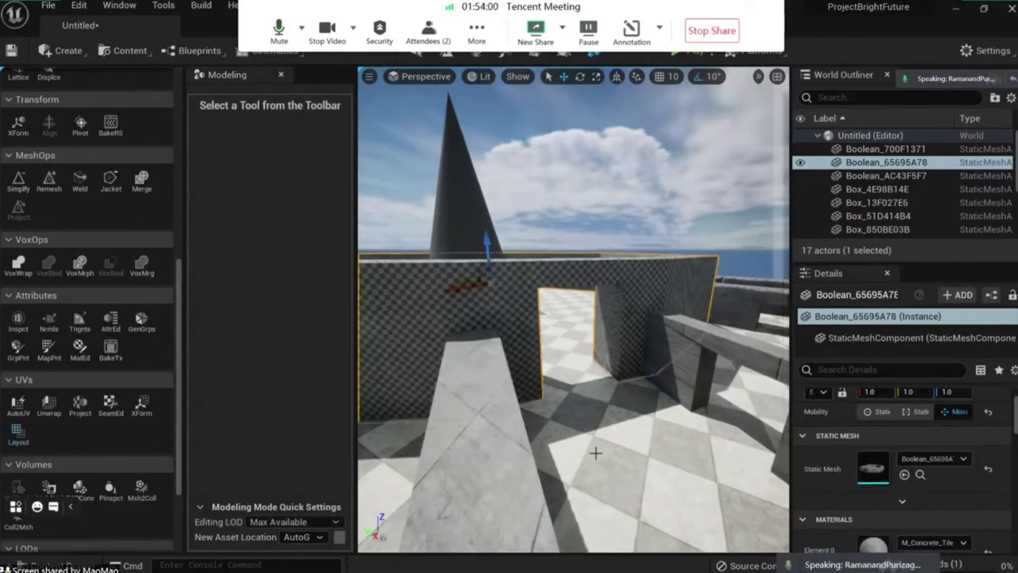
Inspect the rescaled concrete tiles on the octagonal wall from outside and inside
{"action": "key", "text": "w"}
{"action": "right_click_drag", "start_coordinate": [596, 453], "coordinate": [647, 425]}
{"action": "key", "text": "s"}
{"action": "key", "text": "w"}
{"action": "left_click", "coordinate": [539, 400]}
{"action": "right_click_drag", "start_coordinate": [539, 400], "coordinate": [486, 392]}
{"action": "key", "text": "s"}
{"action": "key", "text": "w"}
{"action": "key", "text": "s"}
{"action": "key", "text": "w"}
{"action": "key", "text": "w"}
{"action": "key", "text": "s"}
{"action": "key", "text": "s"}
Apply the M_Tech_Hex_Tile_Pulse material to the cone inside the octagonal wall
{"action": "right_click_drag", "start_coordinate": [578, 313], "coordinate": [436, 311]}
{"action": "left_click", "coordinate": [553, 330]}
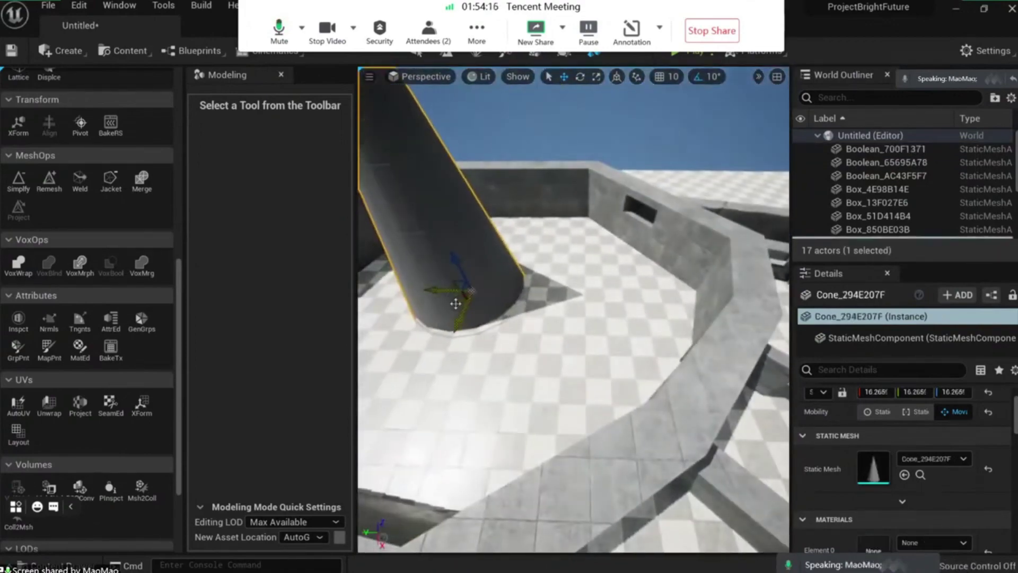
{"action": "key", "text": "ctrl+space"}
{"action": "scroll", "coordinate": [690, 467], "scroll_direction": "down", "scroll_amount": 1}
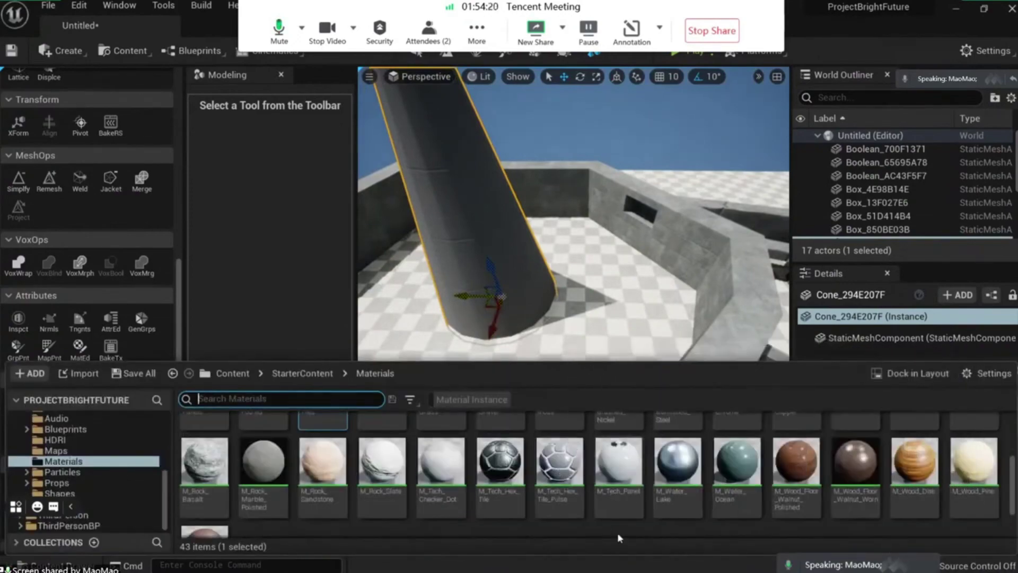
{"action": "left_click_drag", "start_coordinate": [574, 484], "coordinate": [486, 281]}
Examine the cone's hex tile material and its light on the surrounding walls and floor
{"action": "right_click_drag", "start_coordinate": [487, 281], "coordinate": [458, 254]}
{"action": "key", "text": "s"}
{"action": "key", "text": "w"}
{"action": "right_click_drag", "start_coordinate": [564, 299], "coordinate": [664, 304]}
{"action": "key", "text": "a"}
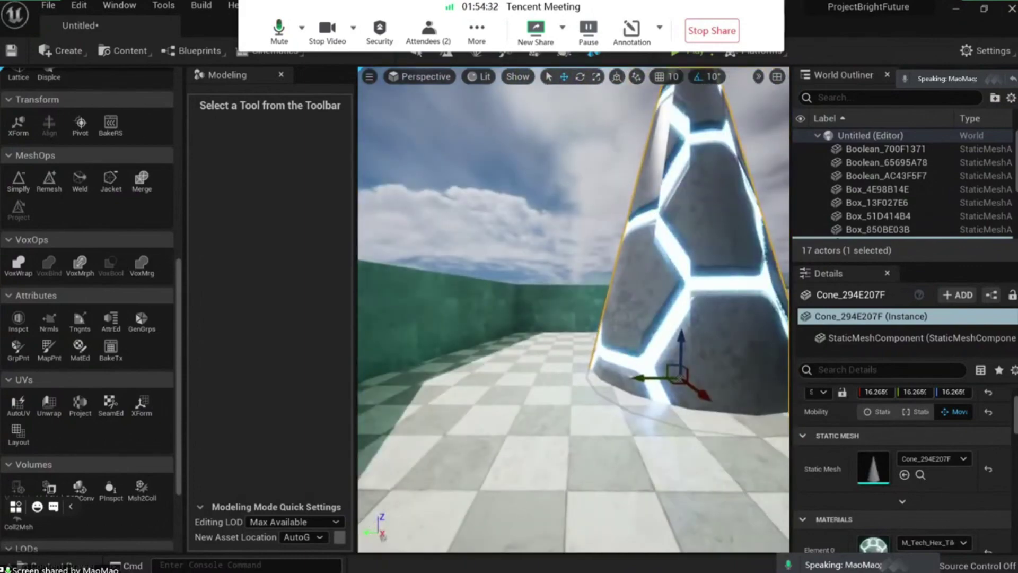
{"action": "right_click_drag", "start_coordinate": [549, 333], "coordinate": [615, 316]}
{"action": "key", "text": "w"}
{"action": "key", "text": "s"}
{"action": "left_click", "coordinate": [535, 318]}
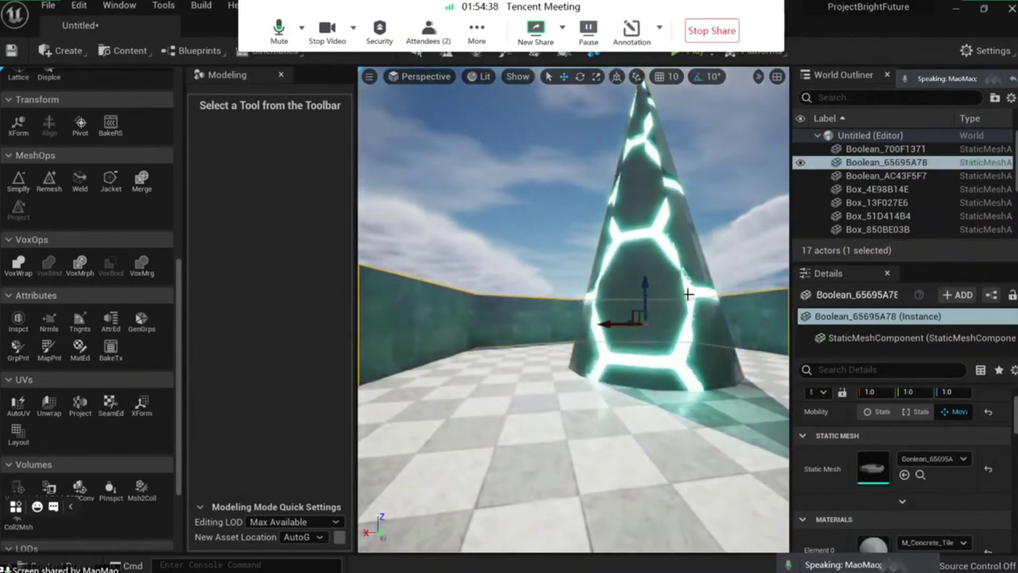
{"action": "left_click", "coordinate": [688, 293]}
{"action": "right_click_drag", "start_coordinate": [689, 294], "coordinate": [572, 281]}
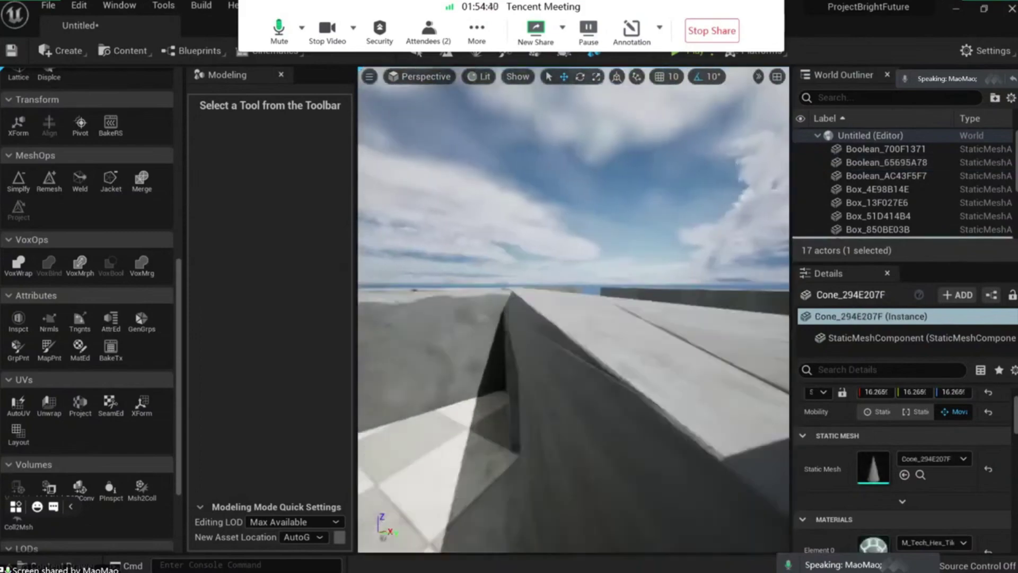